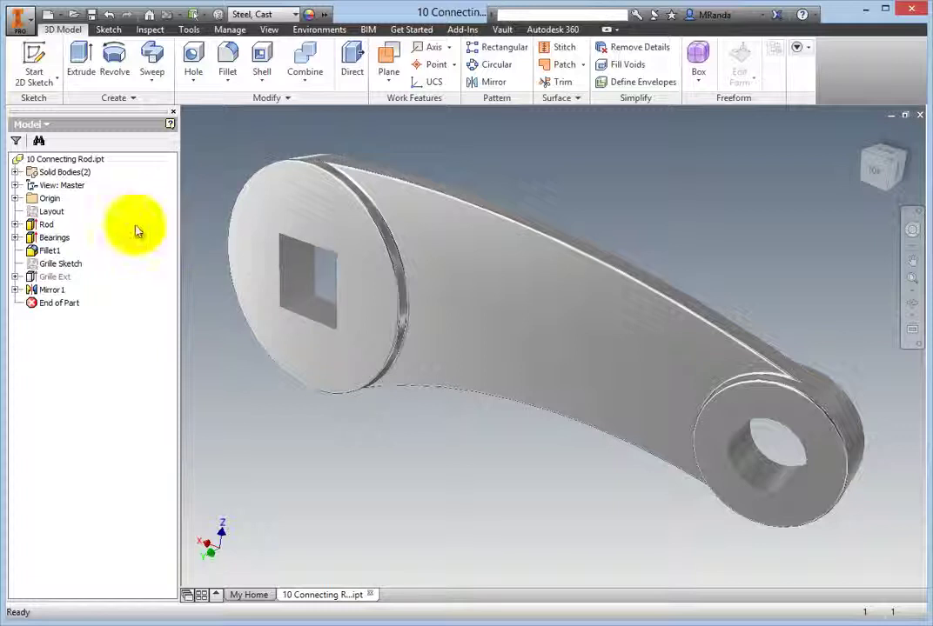
# Edit the Layout sketch and zoom in on the rod outline with its fx:400 span.
pyautogui.click(51, 211)
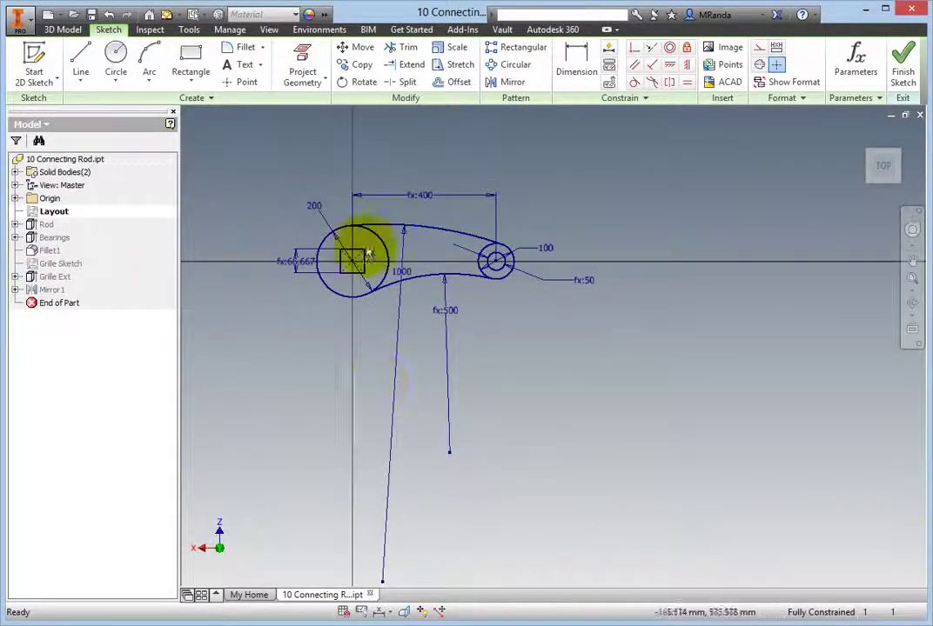
pyautogui.scroll(2, 364, 254)
pyautogui.moveTo(370, 235); pyautogui.dragTo(419, 329, button='middle')
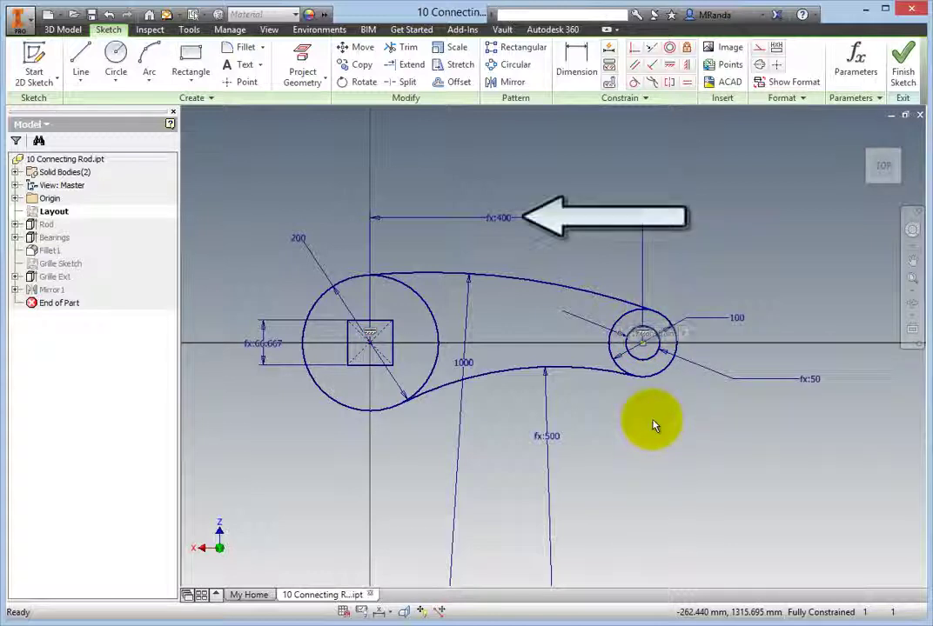
pyautogui.doubleClick(506, 218)
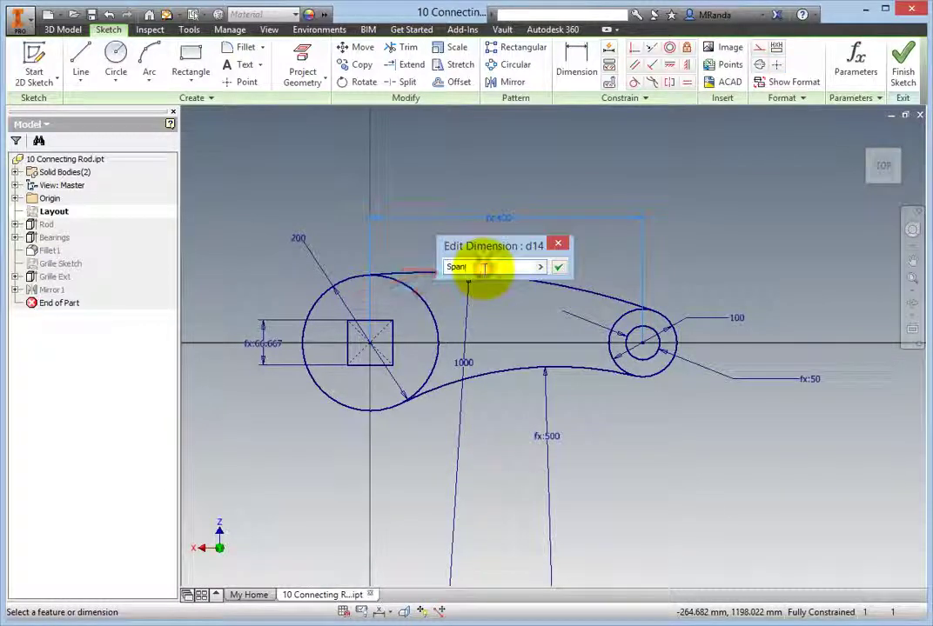
pyautogui.click(484, 268)
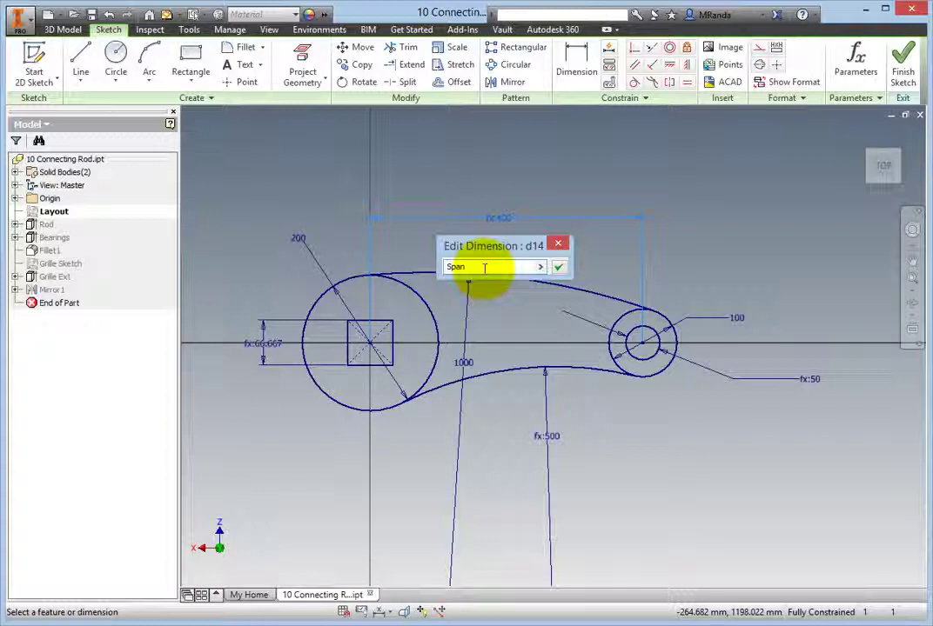
pyautogui.click(557, 248)
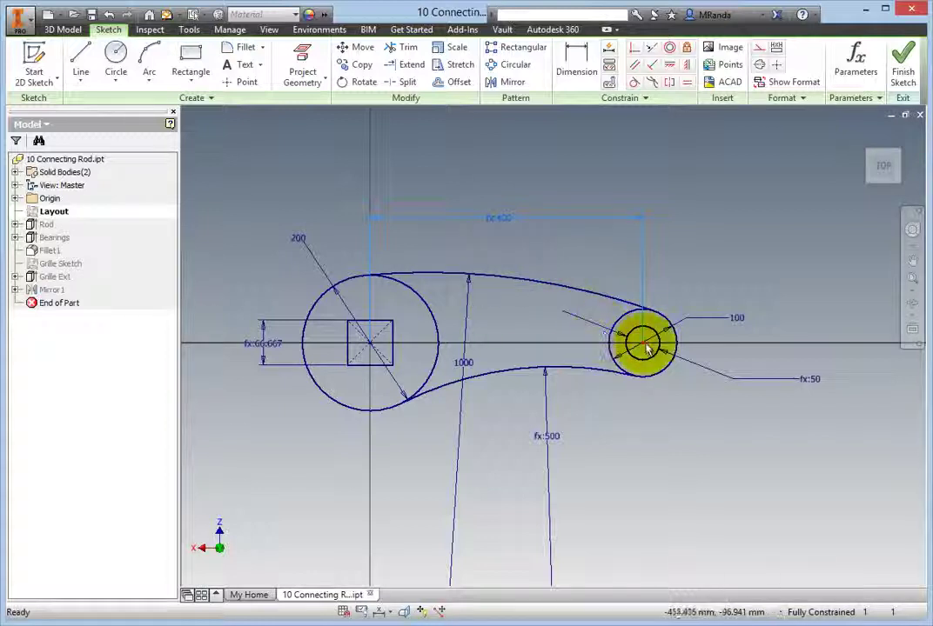
pyautogui.moveTo(645, 348); pyautogui.dragTo(661, 419)
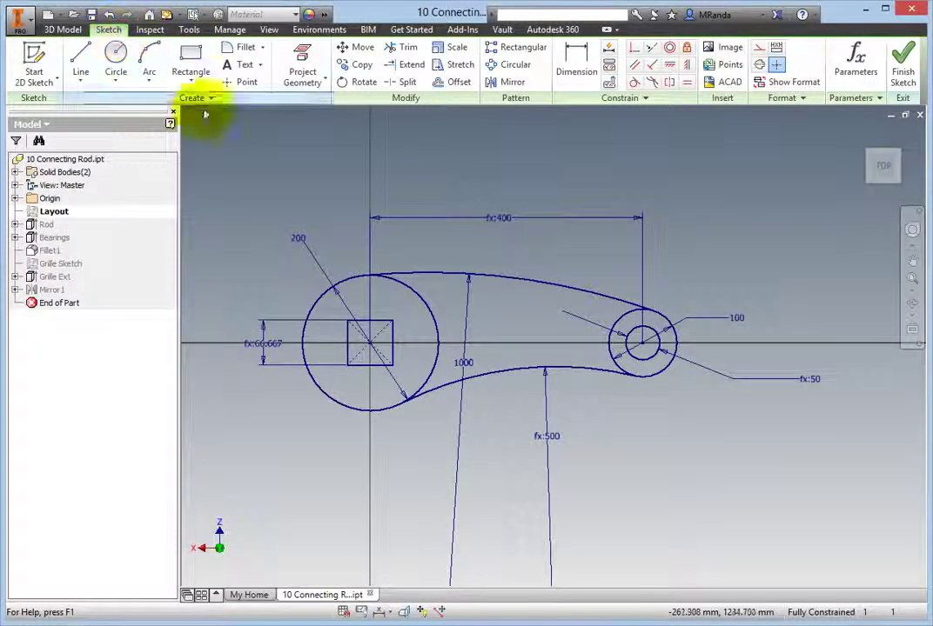
# Check Enable Relax Mode on the Relax Mode tab of Constraint Settings.
pyautogui.click(609, 81)
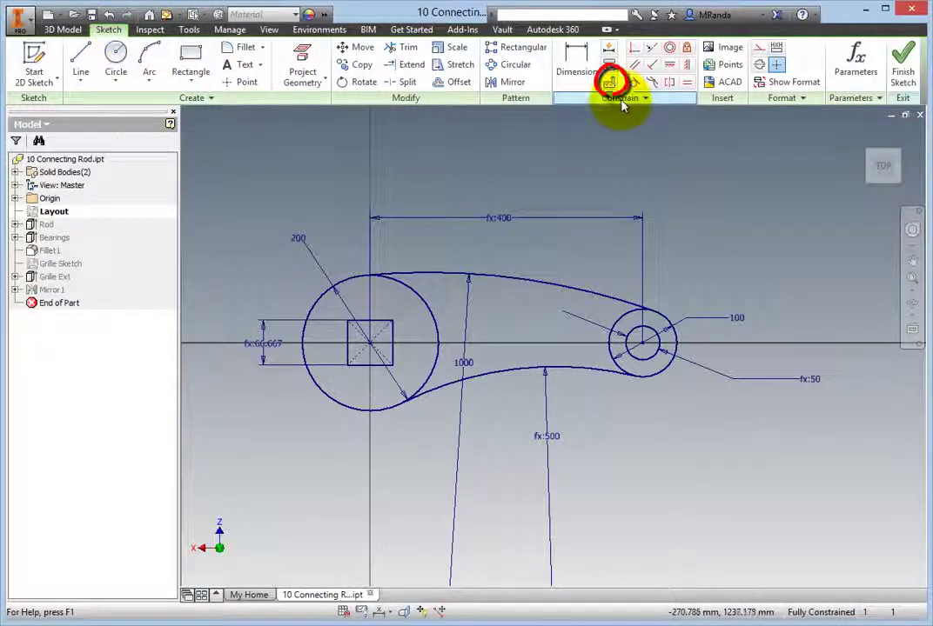
pyautogui.click(612, 82)
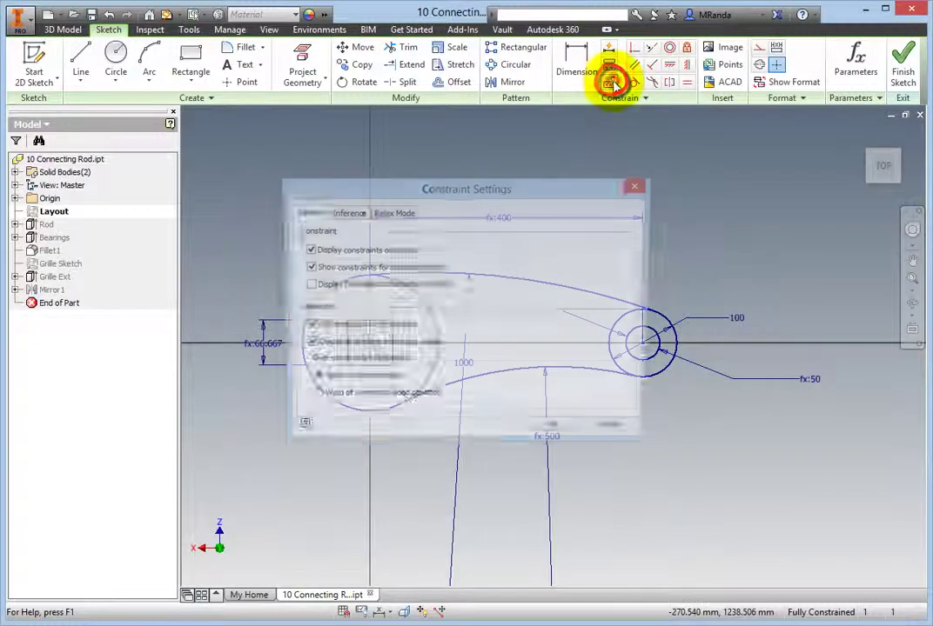
pyautogui.moveTo(567, 186); pyautogui.dragTo(345, 125)
pyautogui.click(177, 148)
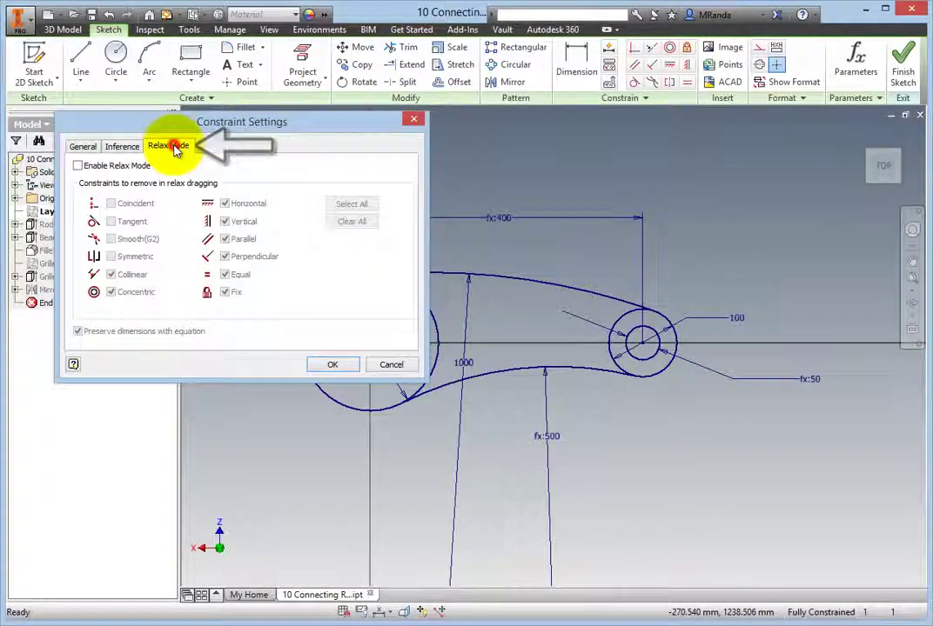
pyautogui.click(79, 165)
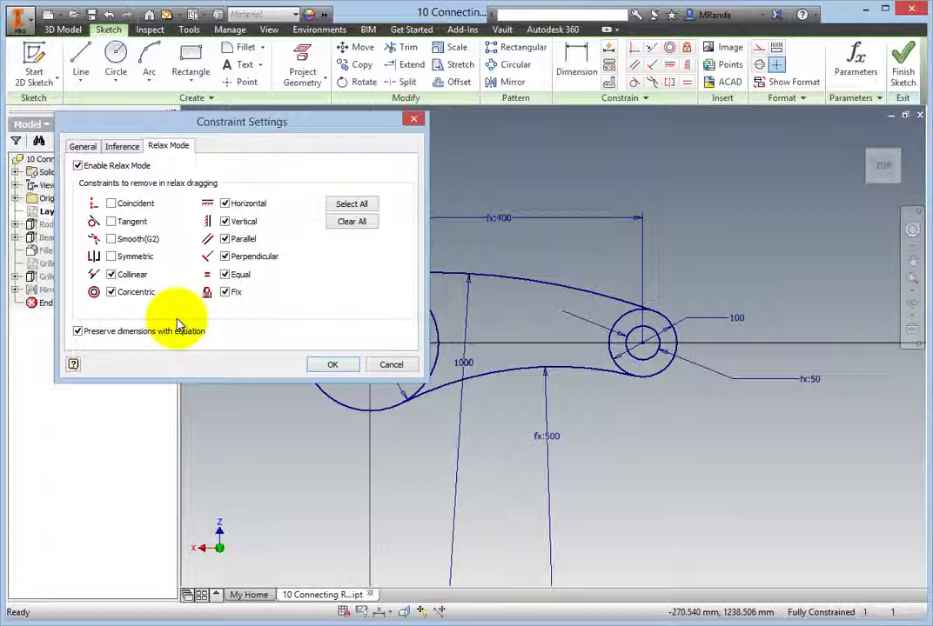
pyautogui.click(337, 365)
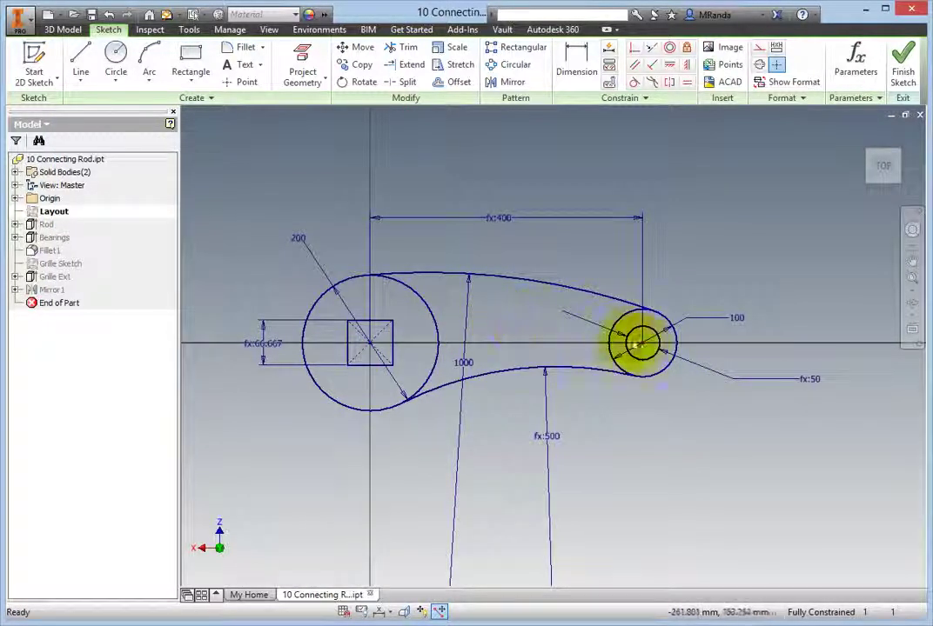
# Drag the small bearing circle downward so the 400 span tilts to an angle.
pyautogui.moveTo(643, 348); pyautogui.dragTo(637, 375)
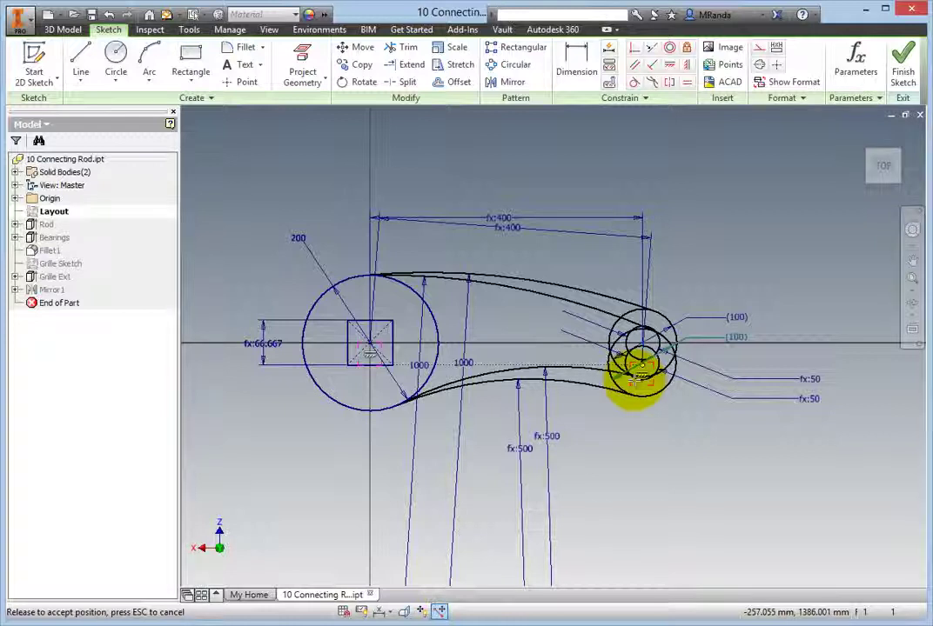
pyautogui.moveTo(638, 379)
pyautogui.mouseDown()
pyautogui.moveTo(629, 380)
pyautogui.moveTo(637, 382)
pyautogui.mouseUp()
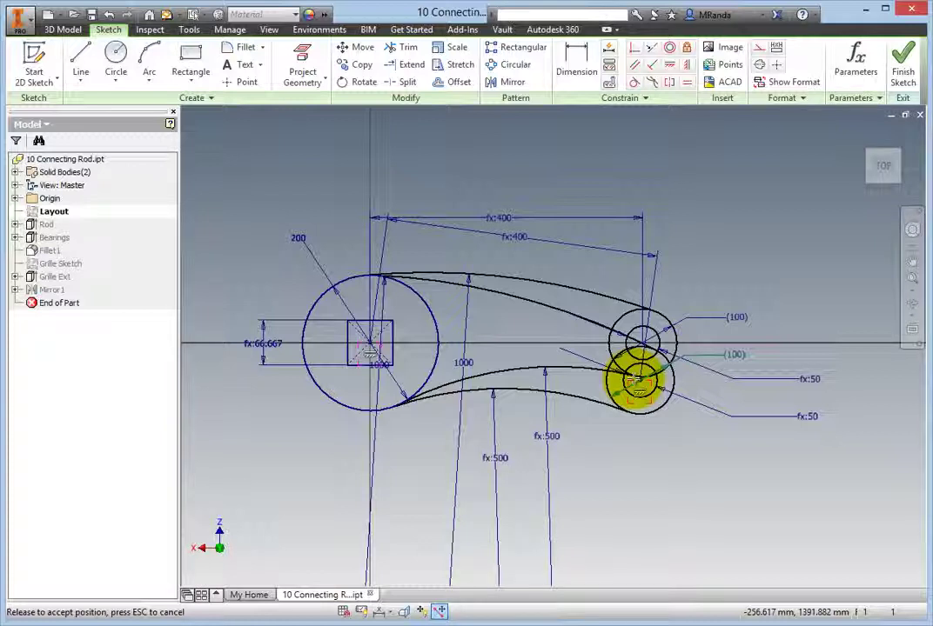
pyautogui.moveTo(637, 382); pyautogui.dragTo(637, 382)
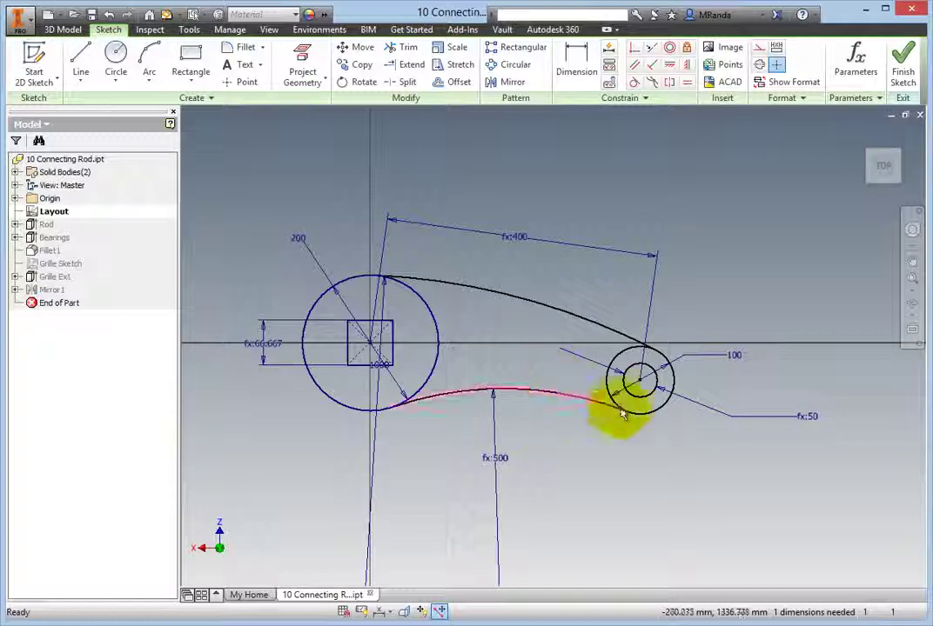
pyautogui.click(643, 383)
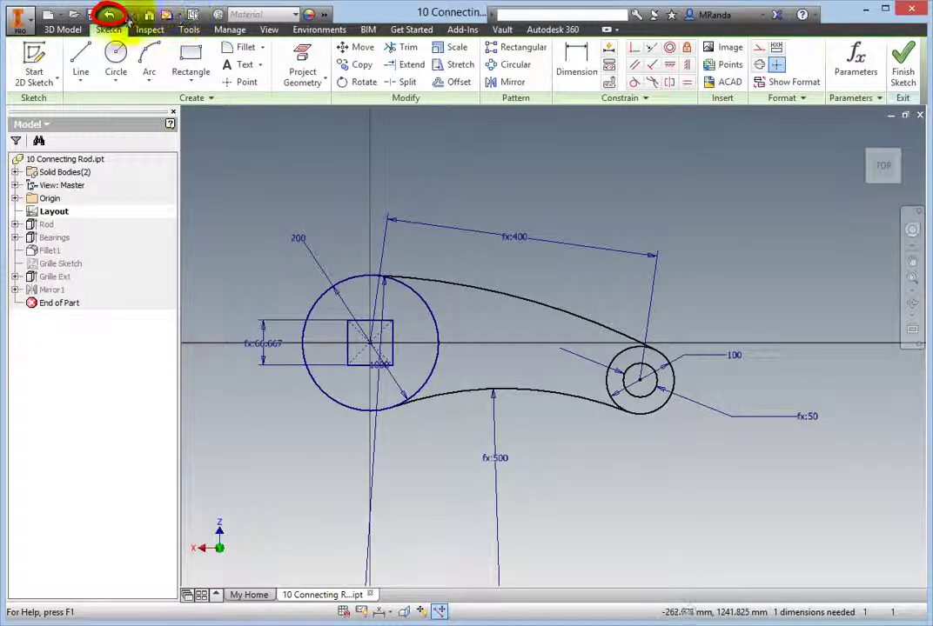
# Undo the bearing move and turn off Preserve dimensions with equation in Relax Mode.
pyautogui.click(111, 15)
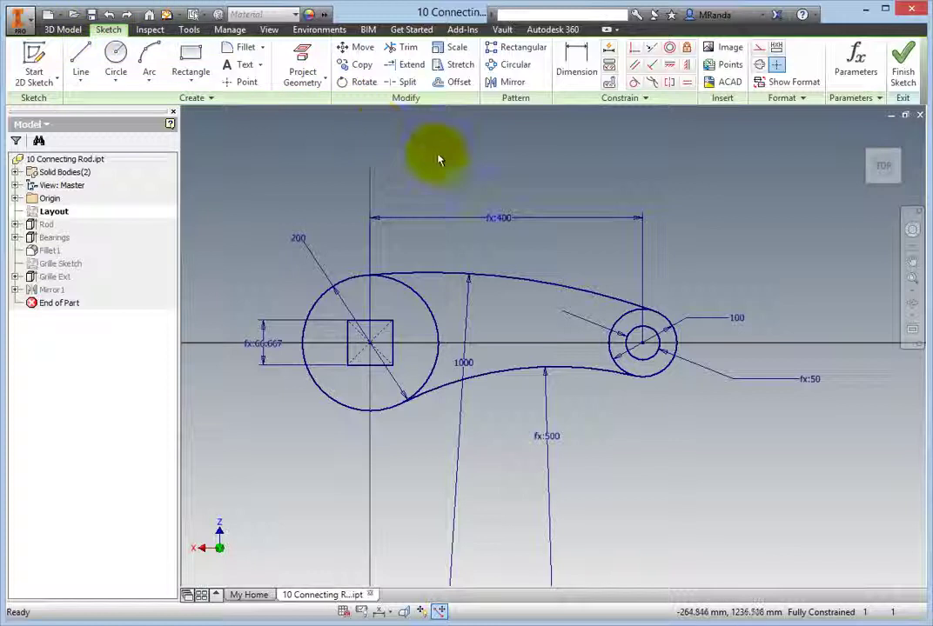
pyautogui.click(608, 81)
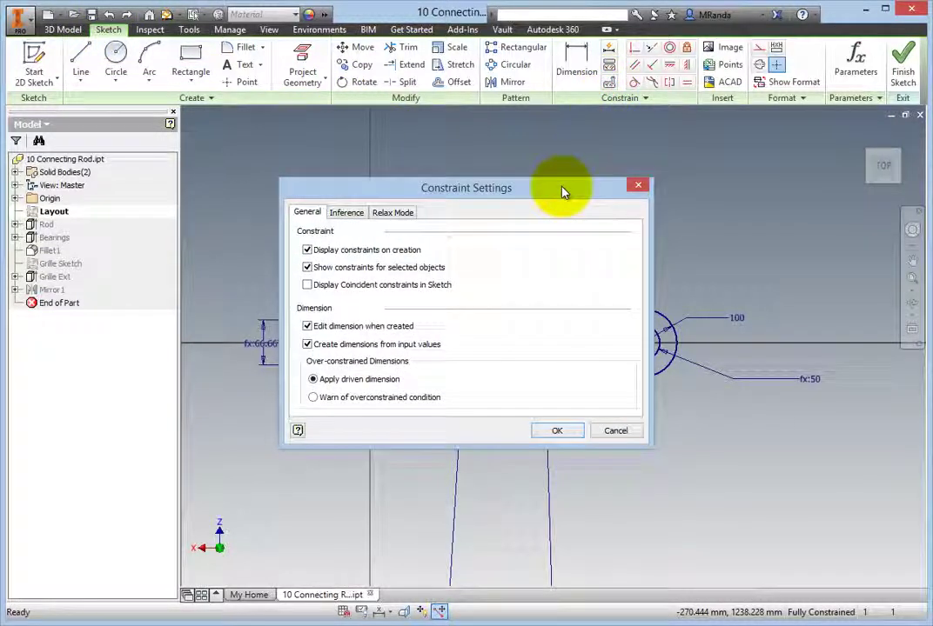
pyautogui.click(396, 212)
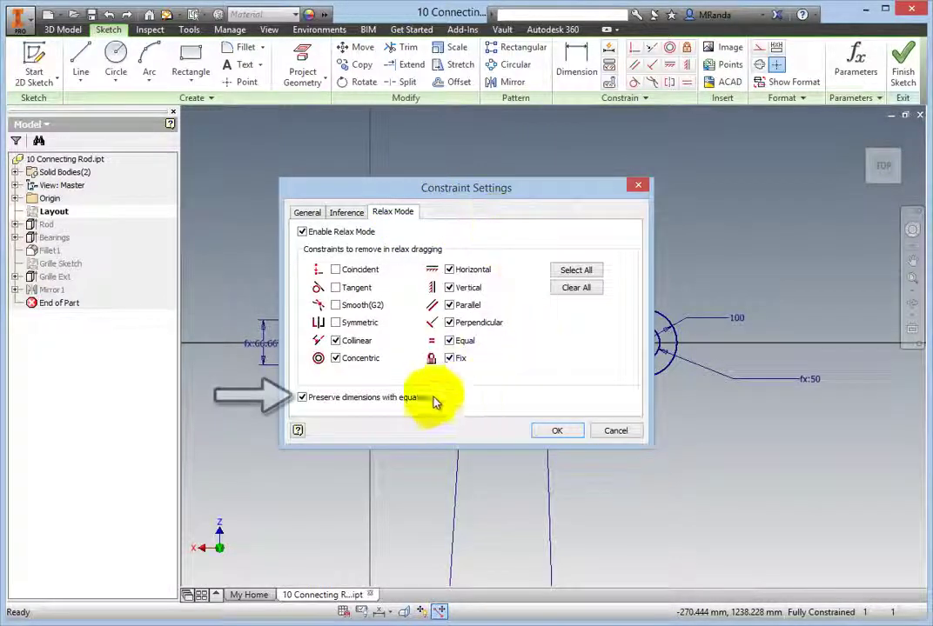
pyautogui.click(303, 398)
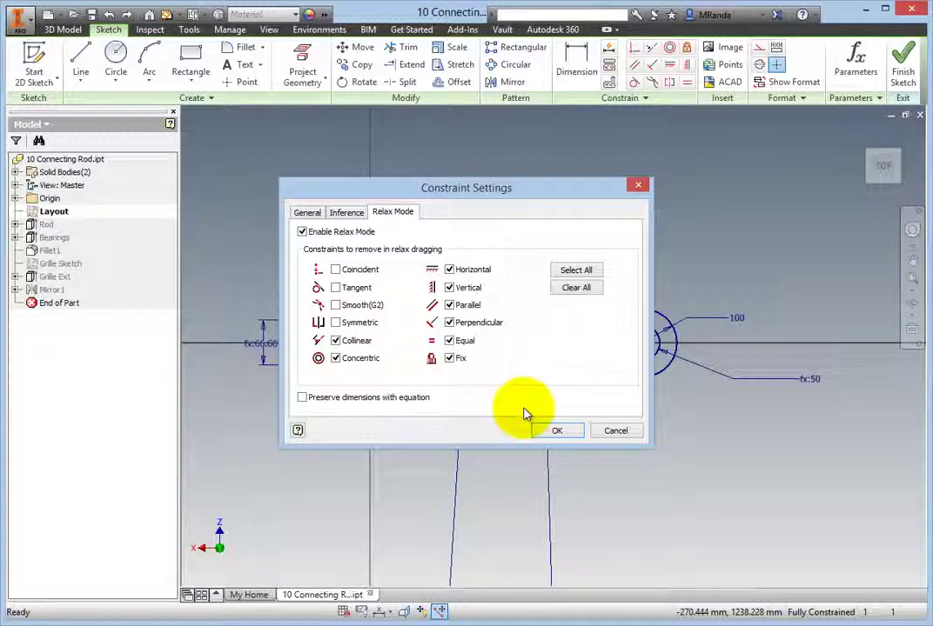
pyautogui.click(557, 430)
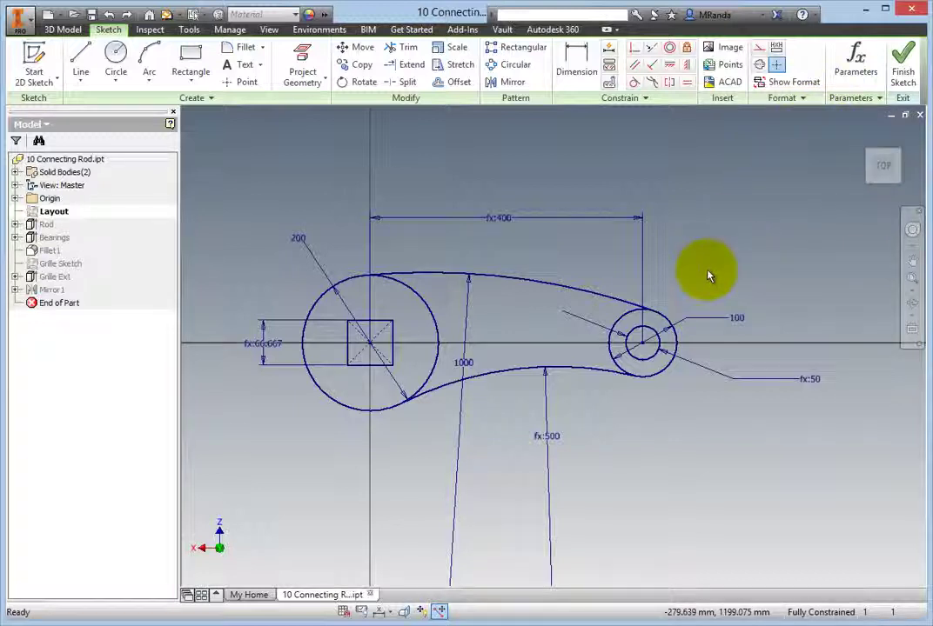
# Drag the small bore down-left and delete the resulting 350.825 span dimension.
pyautogui.moveTo(644, 344); pyautogui.dragTo(595, 406)
pyautogui.moveTo(597, 407); pyautogui.dragTo(599, 403)
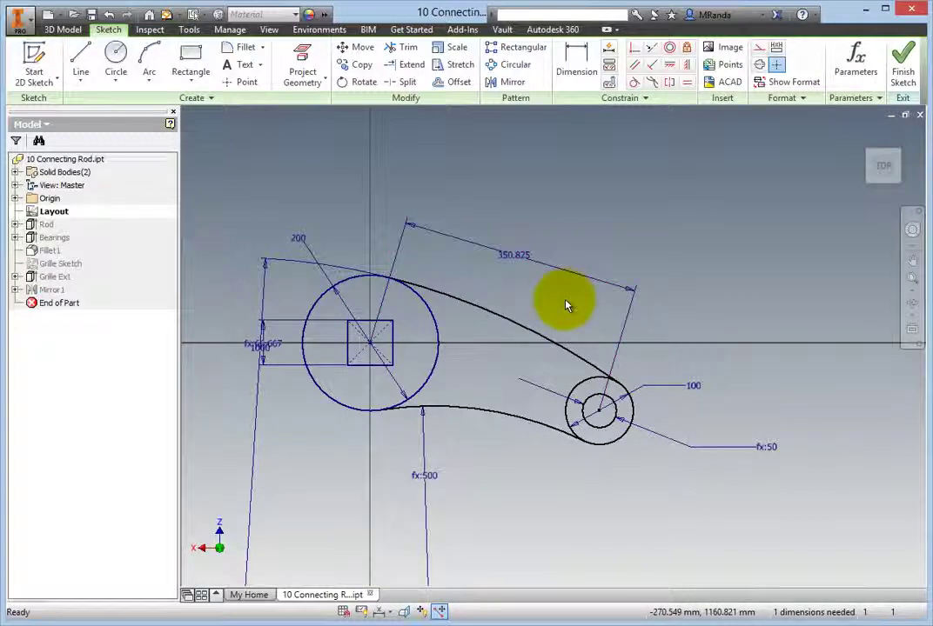
pyautogui.doubleClick(513, 259)
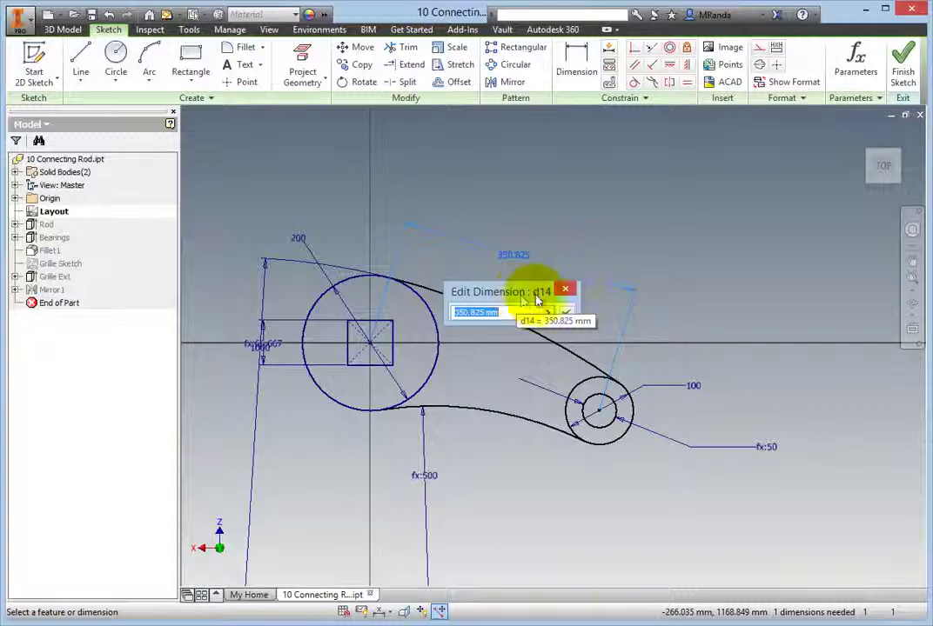
pyautogui.click(565, 288)
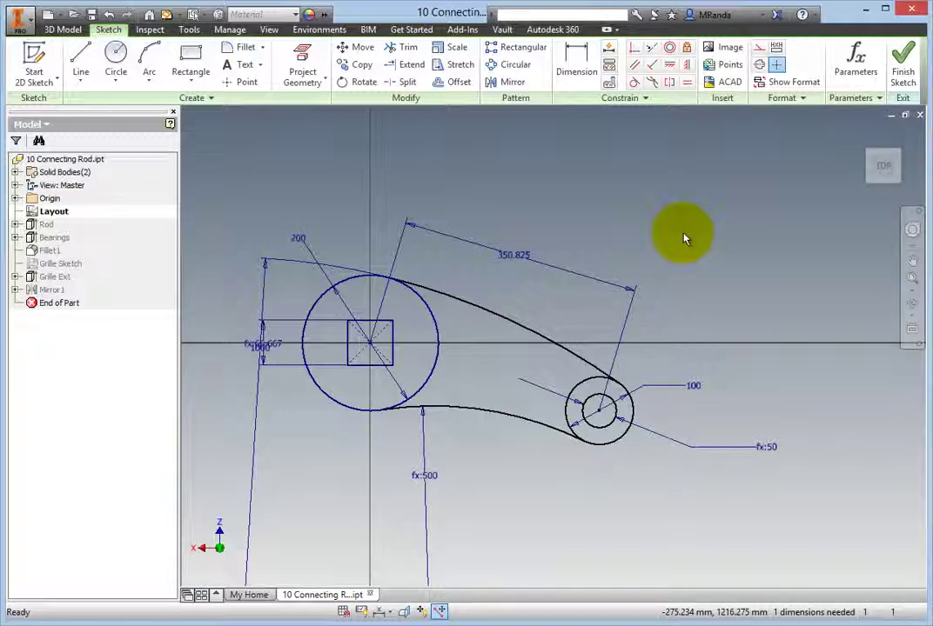
pyautogui.click(622, 292)
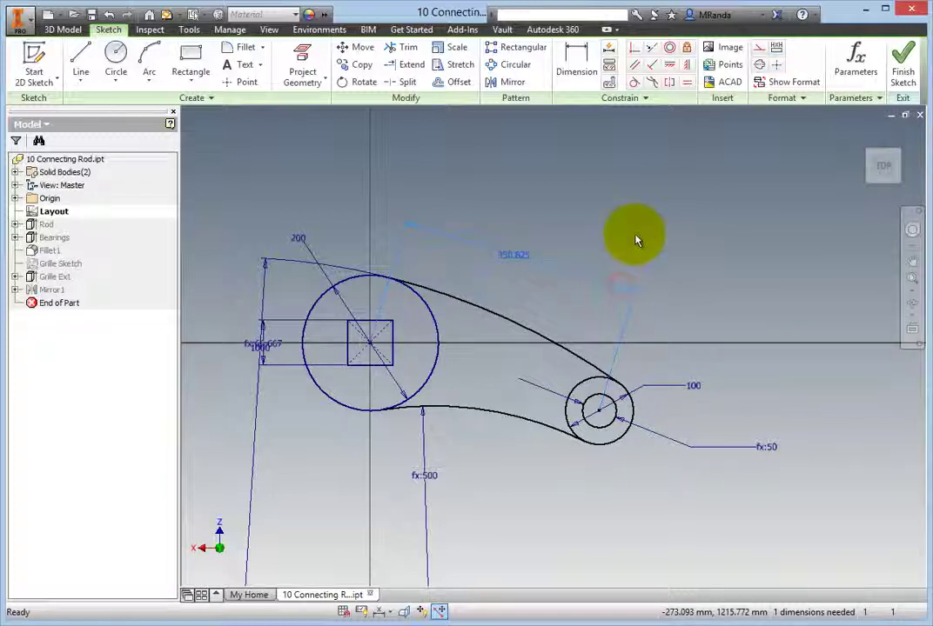
pyautogui.press('Delete')
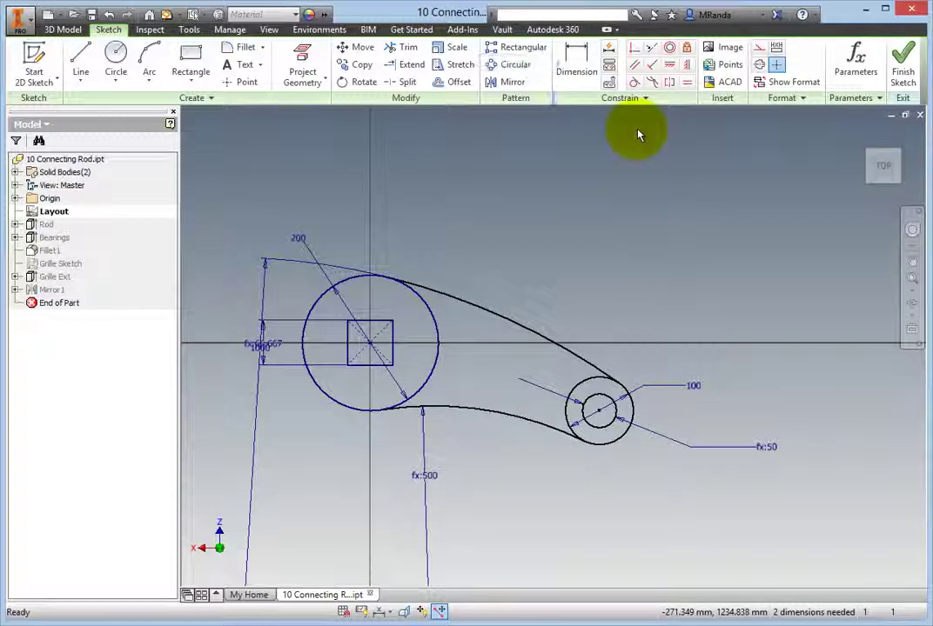
# Add a horizontal dimension to the small circle's centre driven by the Span parameter (fx:400).
pyautogui.click(578, 69)
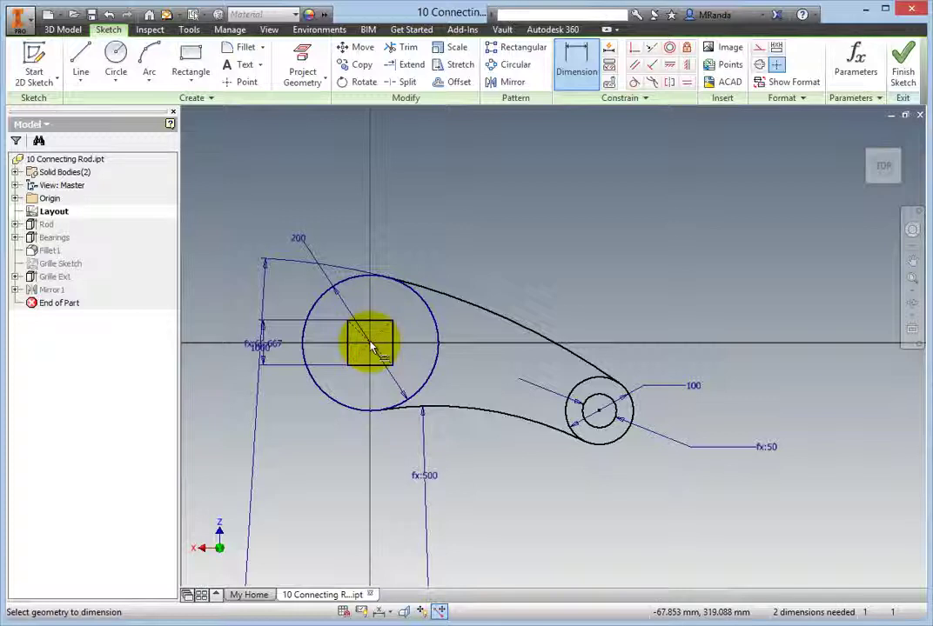
pyautogui.click(600, 408)
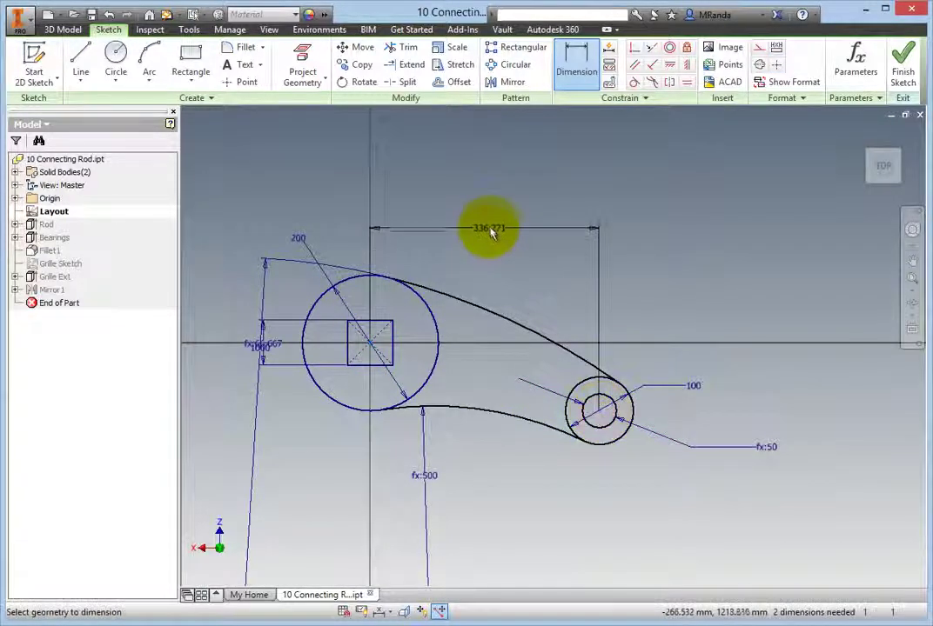
pyautogui.click(487, 223)
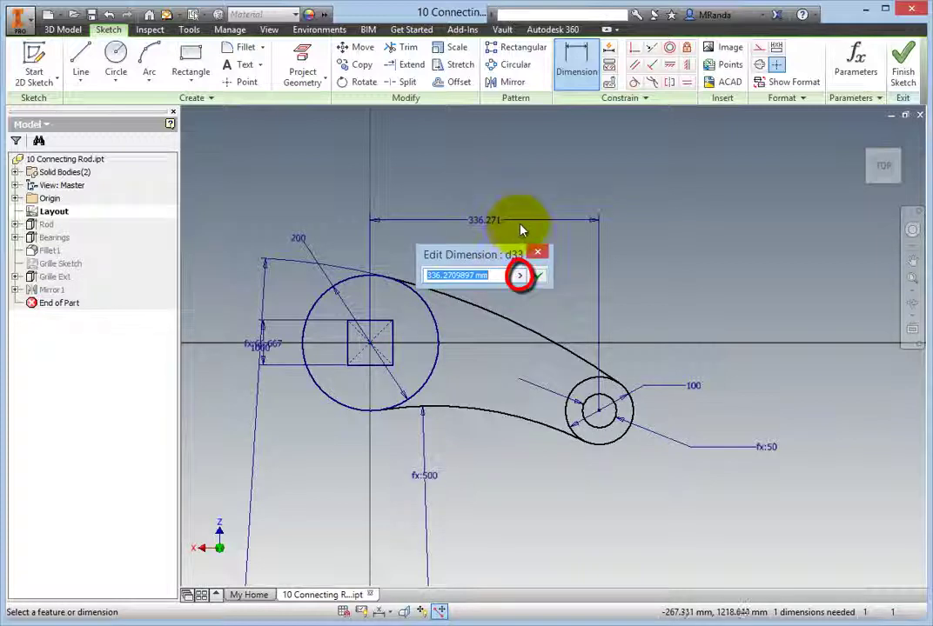
pyautogui.click(519, 276)
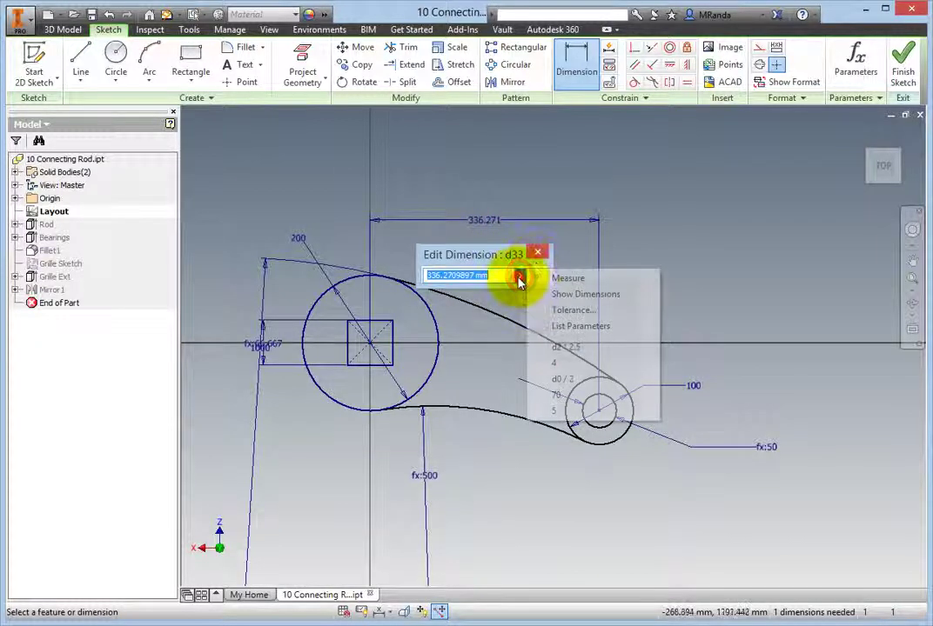
pyautogui.click(573, 327)
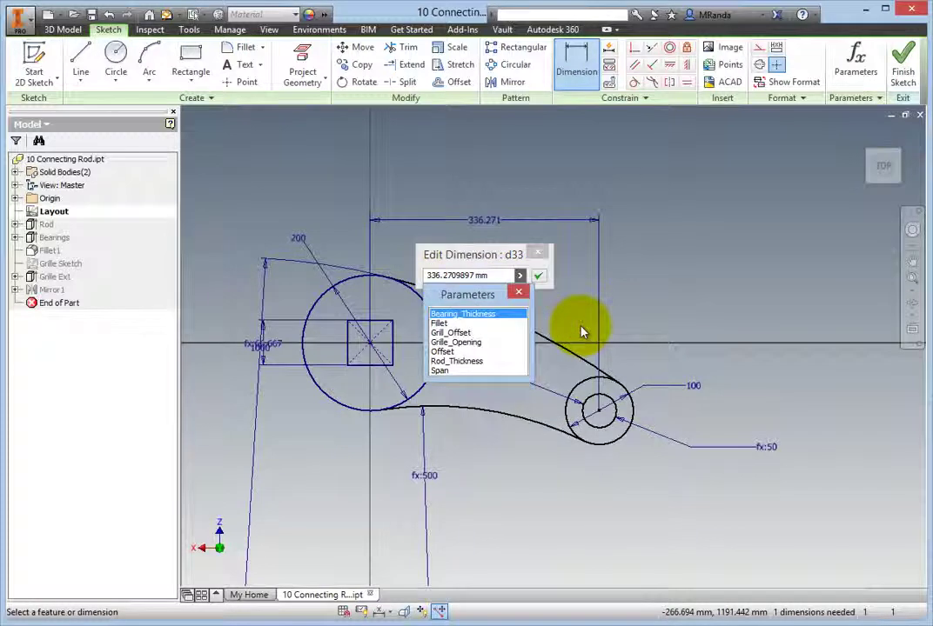
pyautogui.click(442, 371)
pyautogui.click(541, 276)
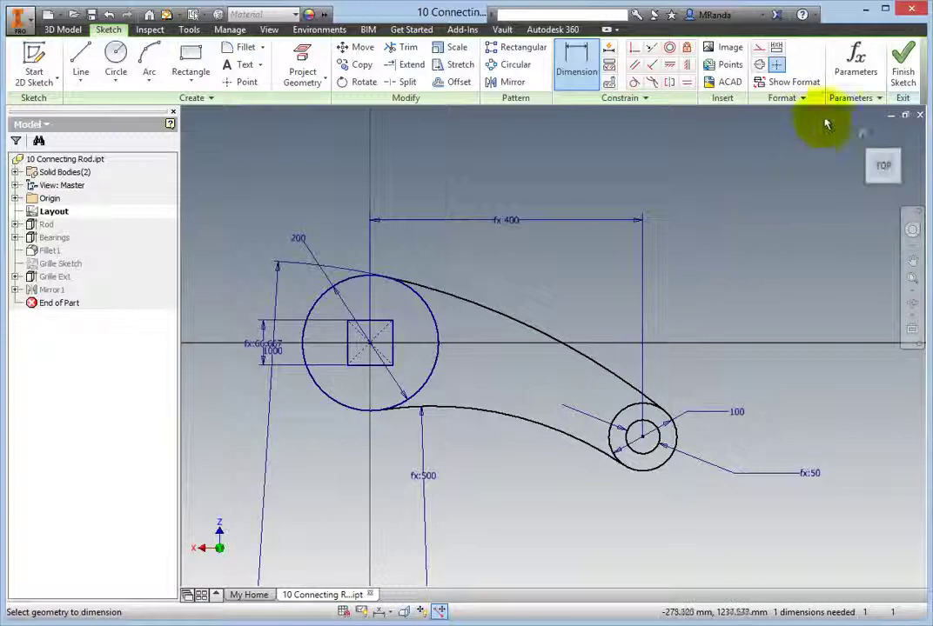
# Change the Span parameter's equation to 300 mm in the Parameters table.
pyautogui.click(327, 18)
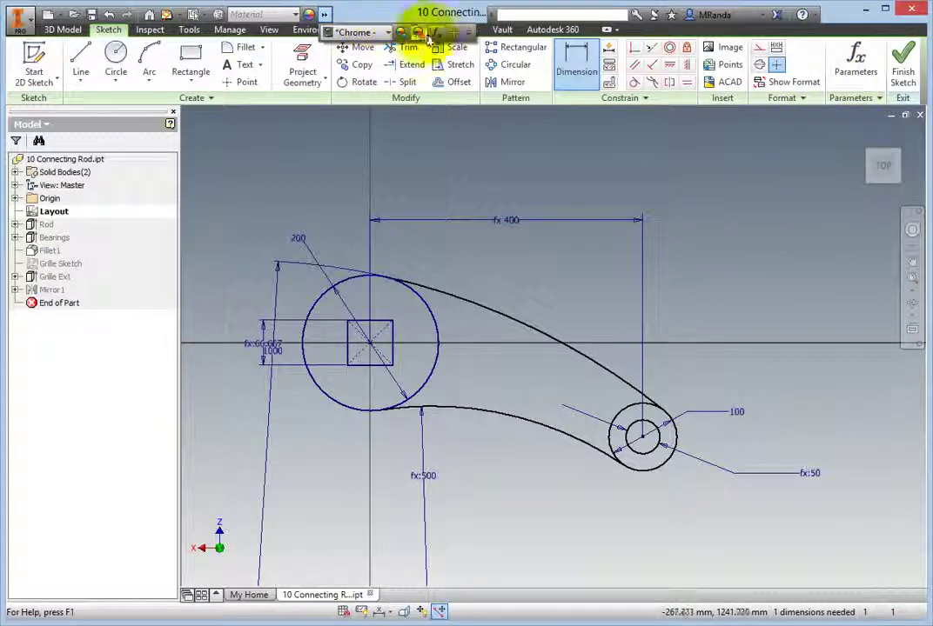
pyautogui.click(438, 35)
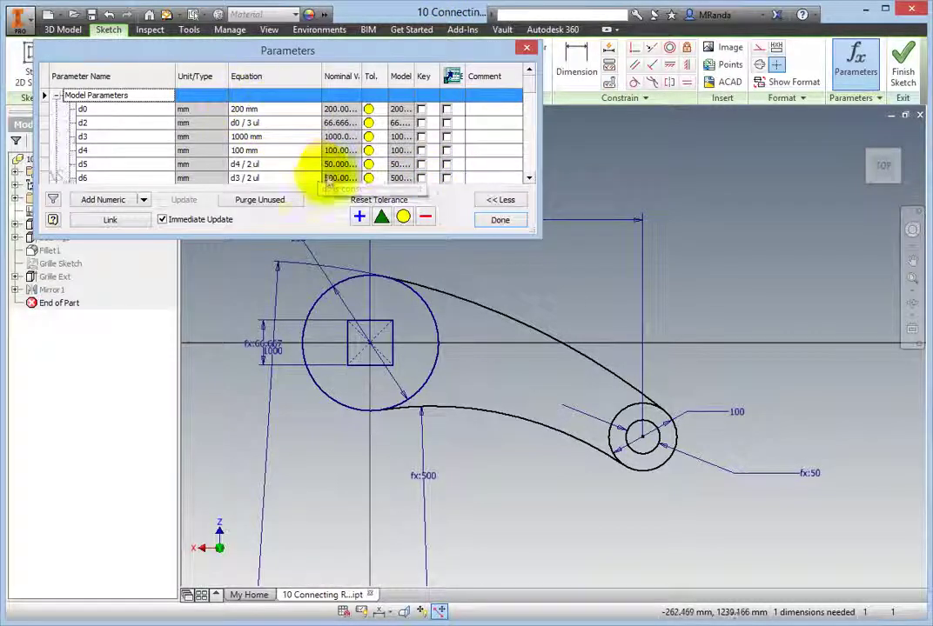
pyautogui.moveTo(529, 84); pyautogui.dragTo(534, 157)
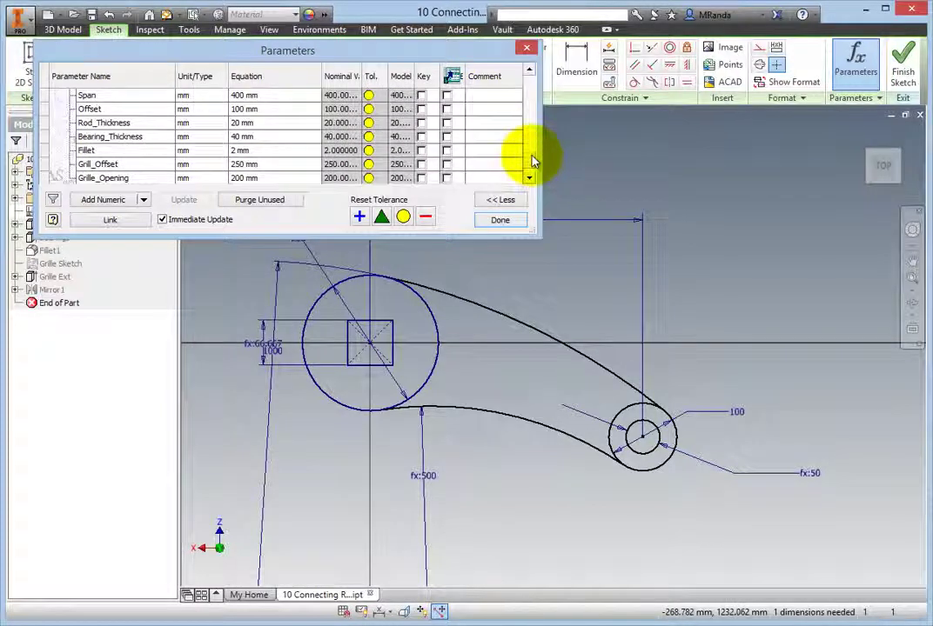
pyautogui.click(274, 95)
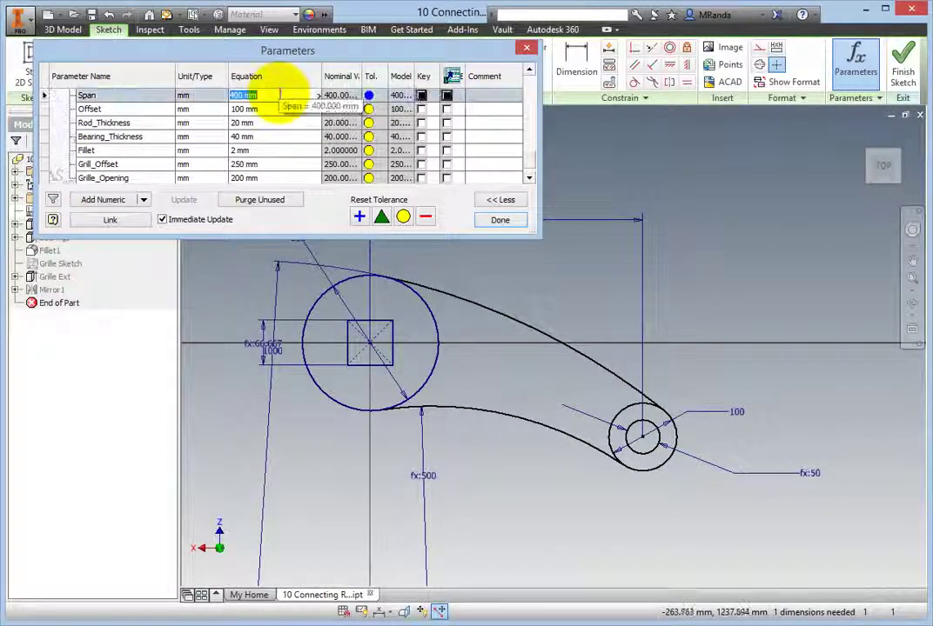
pyautogui.write('300')
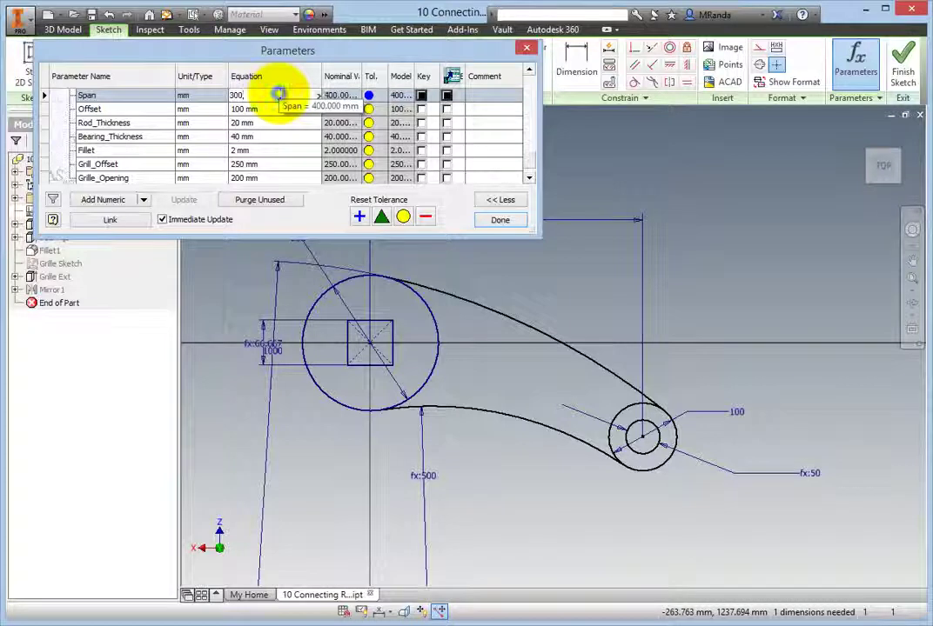
pyautogui.press('Return')
pyautogui.click(496, 223)
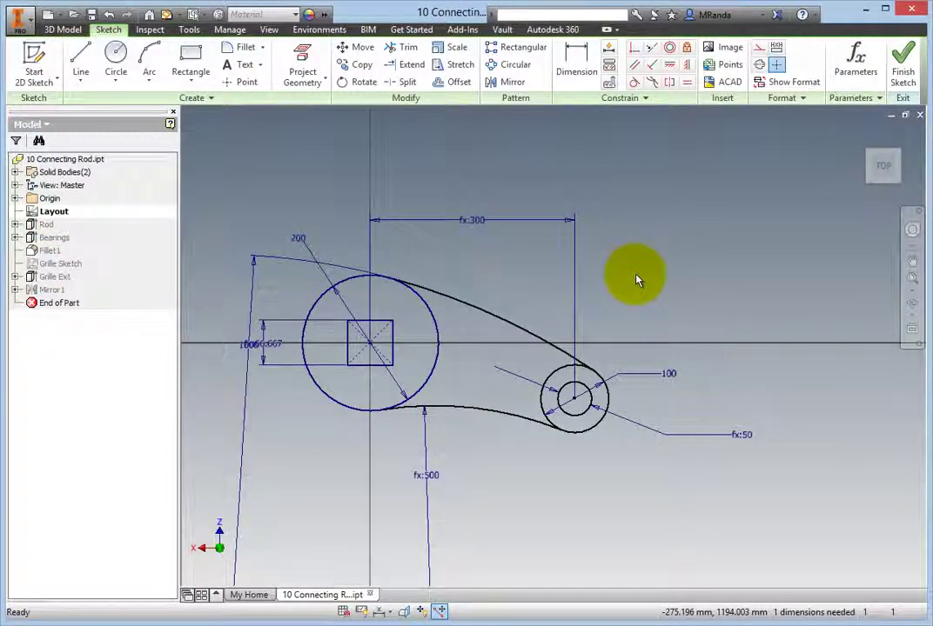
# Dimension the small circle's centre to the horizontal axis using the Offset parameter, then finish the sketch.
pyautogui.click(577, 67)
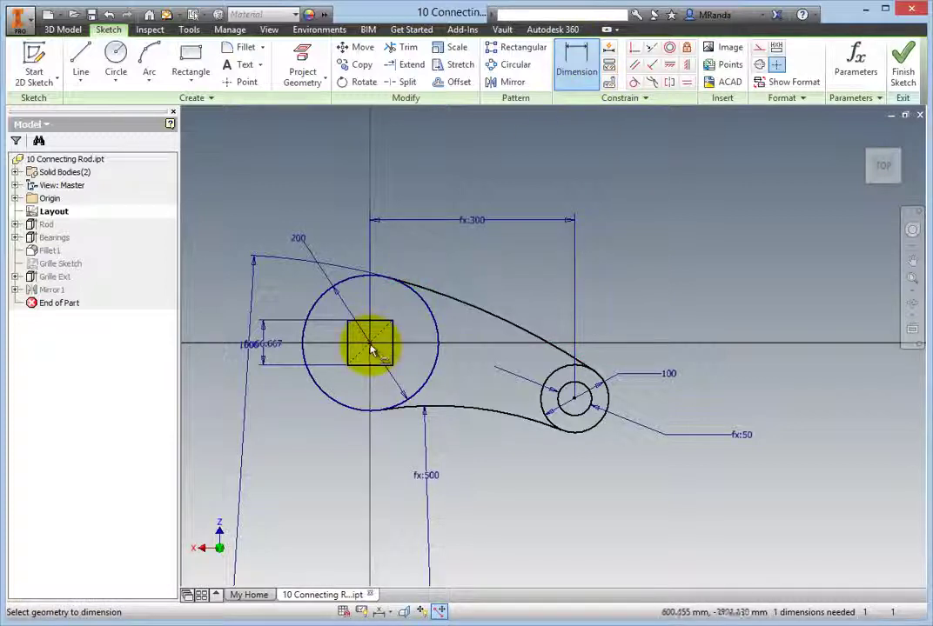
pyautogui.click(574, 401)
pyautogui.click(683, 344)
pyautogui.click(729, 323)
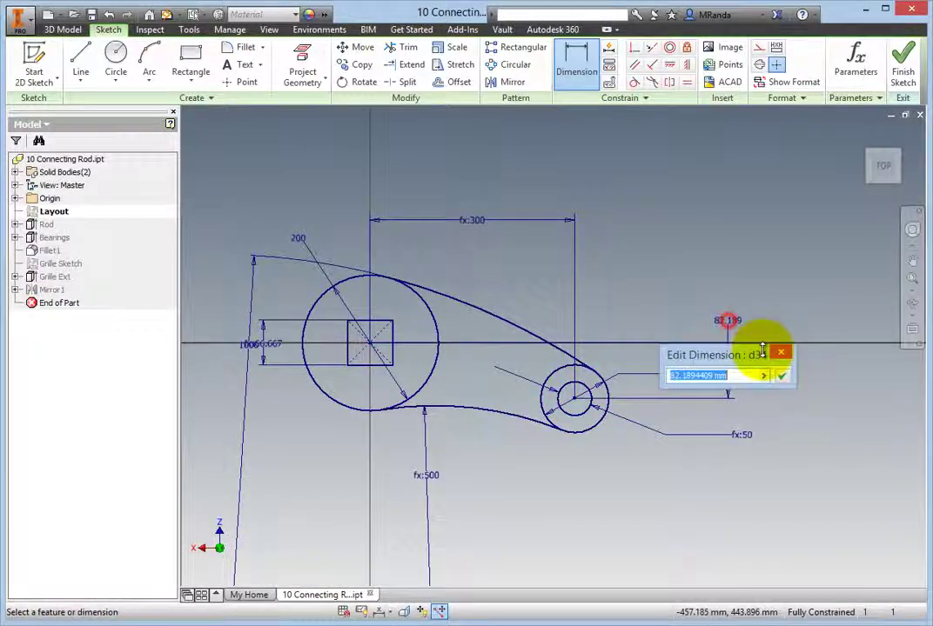
pyautogui.click(764, 375)
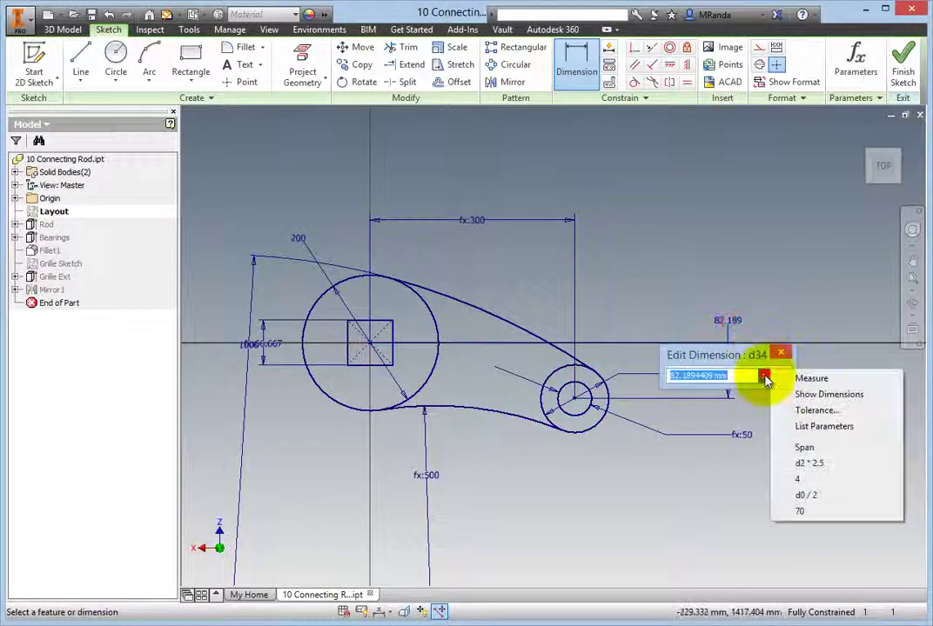
pyautogui.click(820, 434)
pyautogui.click(685, 451)
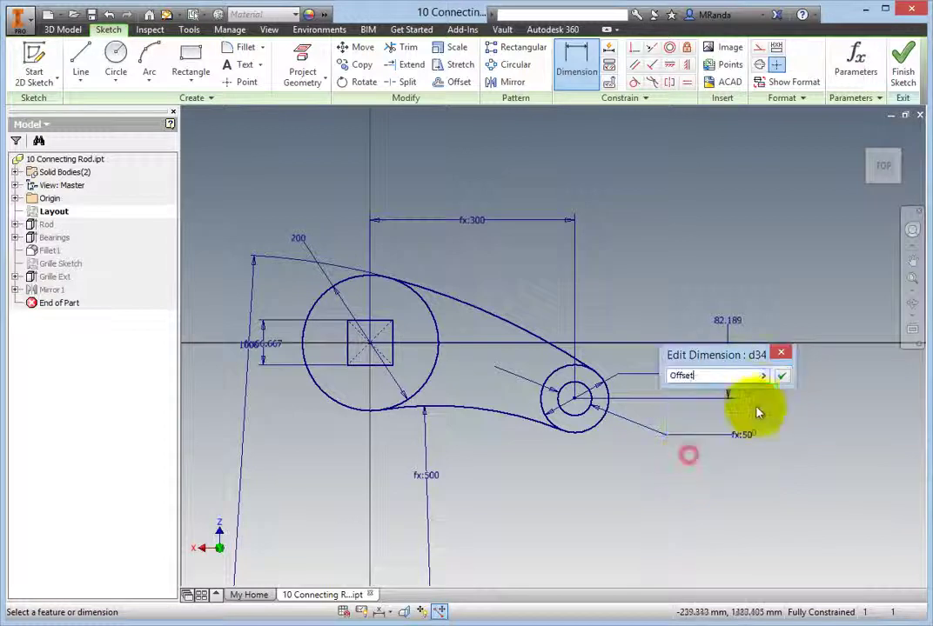
pyautogui.click(781, 375)
pyautogui.rightClick(732, 271)
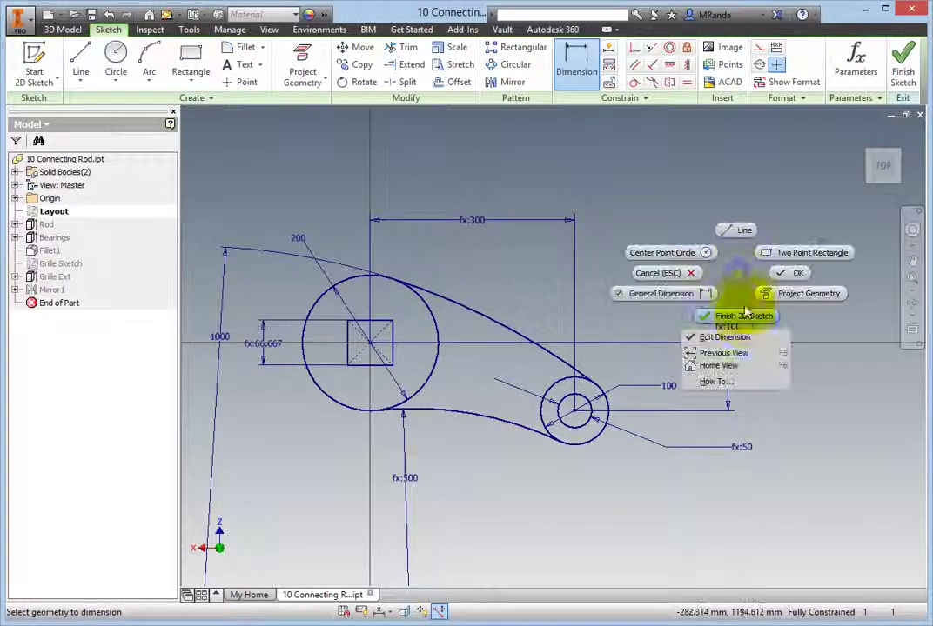
pyautogui.click(710, 277)
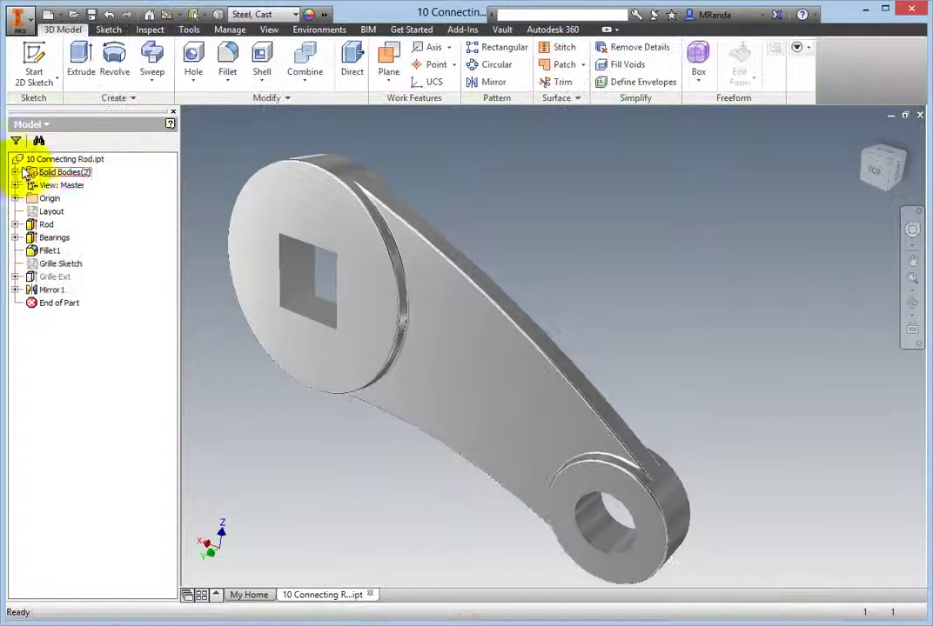
# Hide the Connecting Rod solid body and make the Grille body visible.
pyautogui.click(15, 172)
pyautogui.rightClick(68, 185)
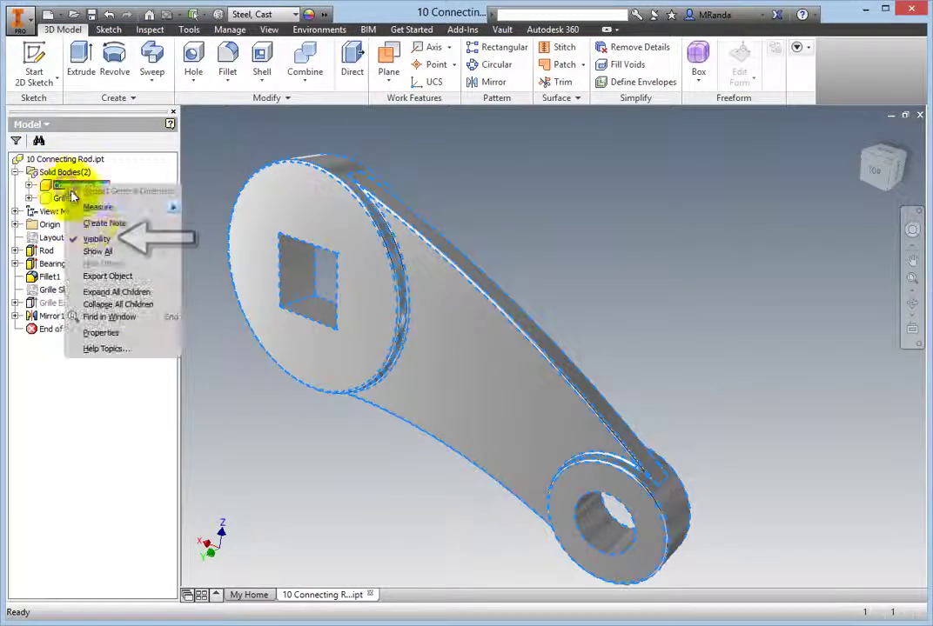
pyautogui.click(94, 236)
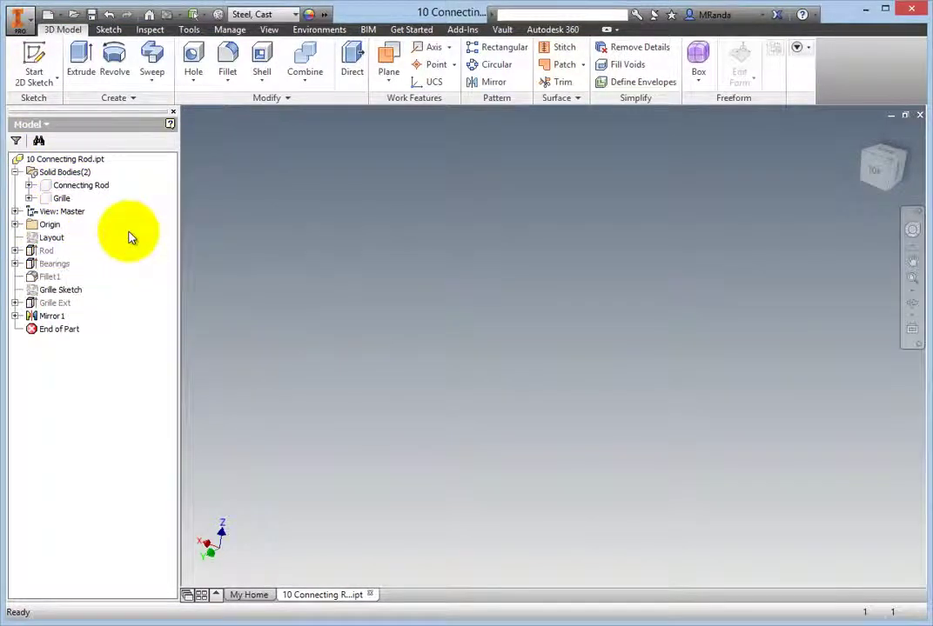
pyautogui.rightClick(68, 199)
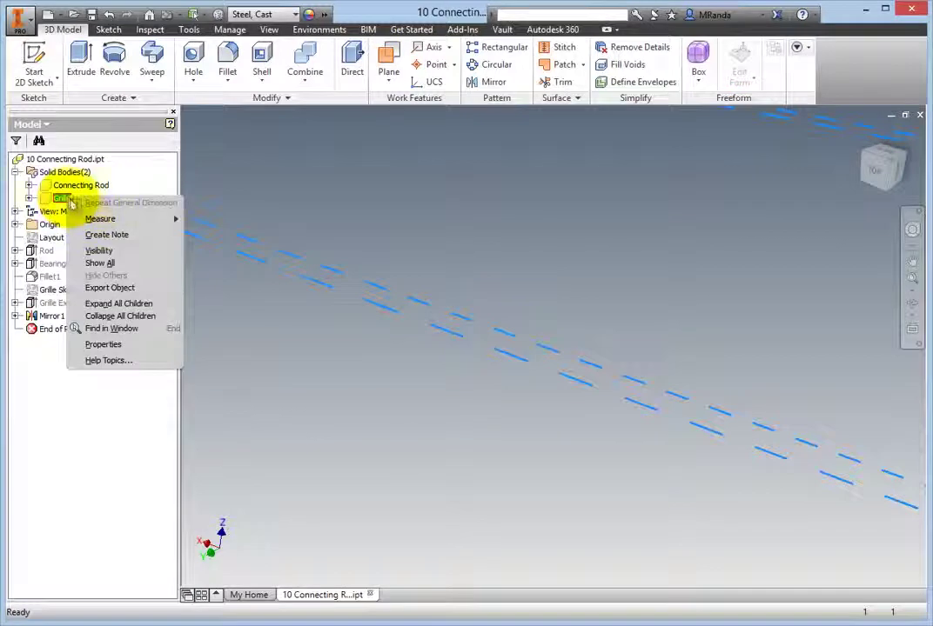
pyautogui.click(113, 251)
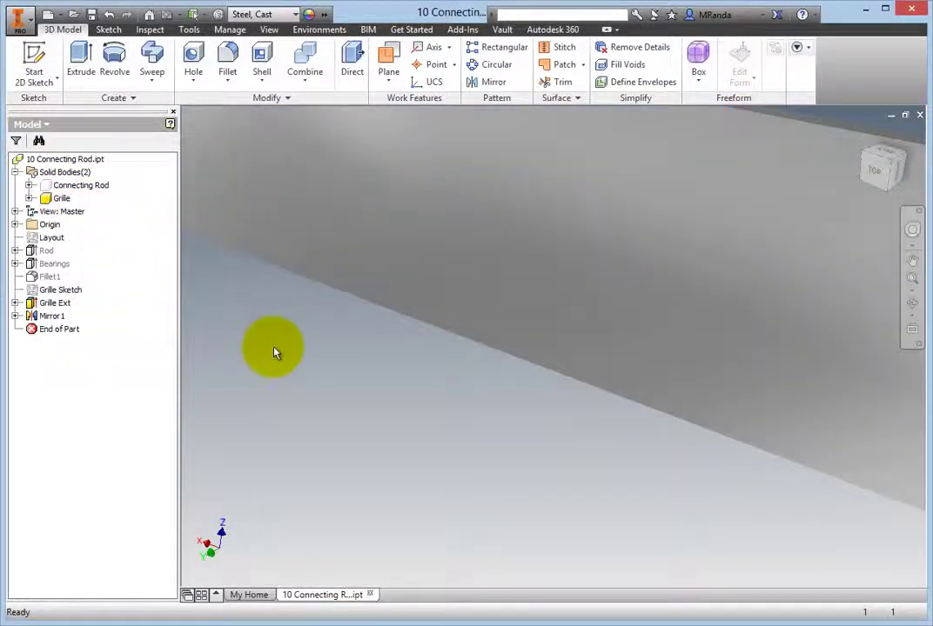
# Fit the whole grille in view and look at it face-on from the Top.
pyautogui.scroll(-3, 293, 353)
pyautogui.scroll(-2, 435, 469)
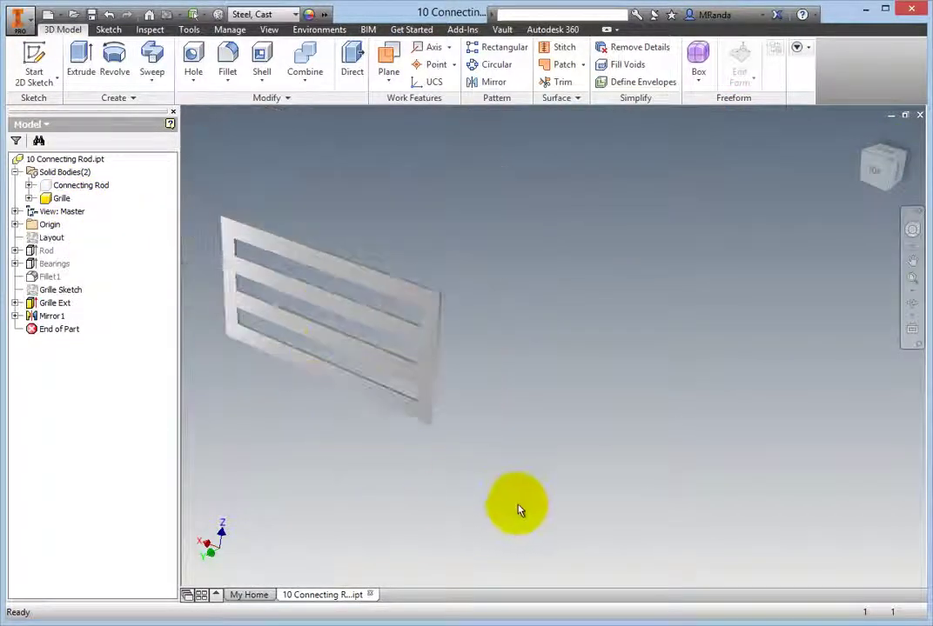
pyautogui.moveTo(519, 510); pyautogui.dragTo(648, 478, button='middle')
pyautogui.click(878, 165)
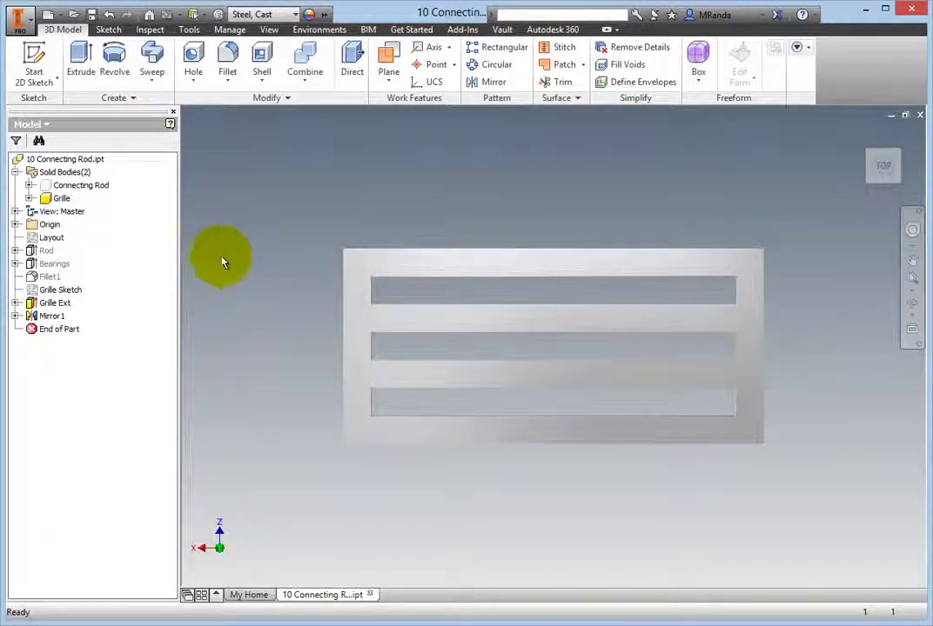
# Edit the Grille Sketch and test whether the outline's left and bottom lines can move.
pyautogui.click(87, 290)
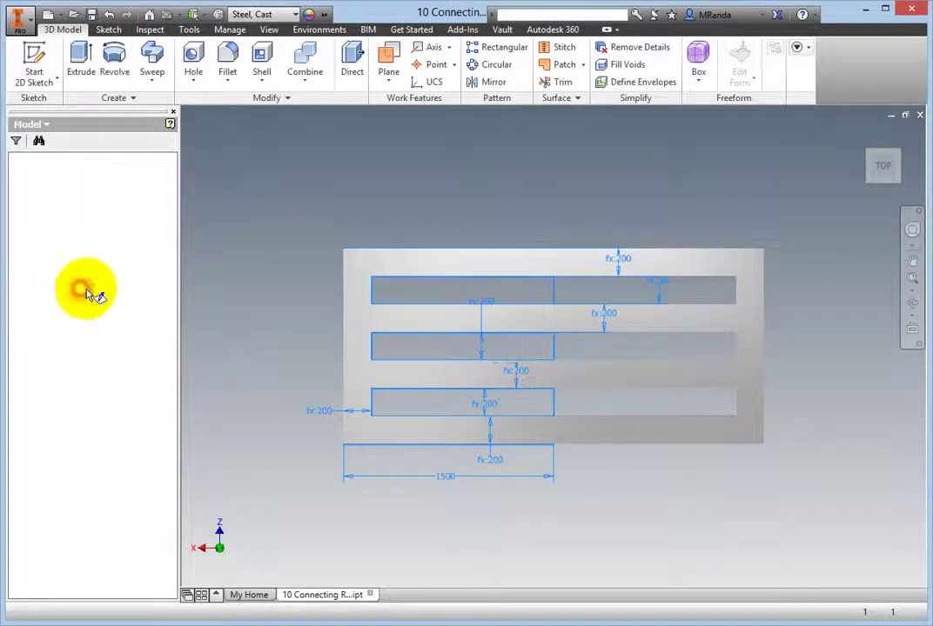
pyautogui.click(243, 256)
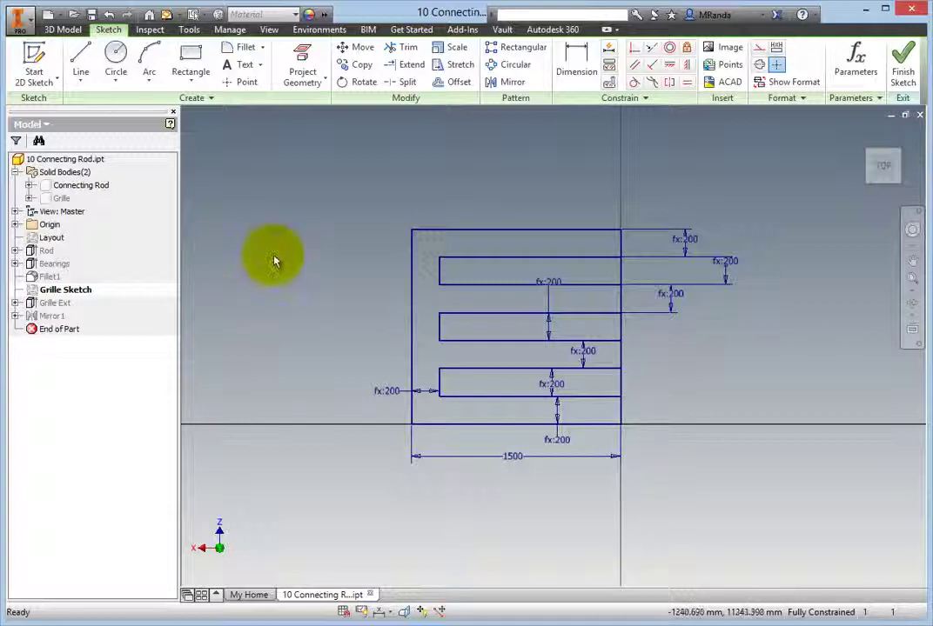
pyautogui.click(412, 328)
pyautogui.moveTo(412, 328)
pyautogui.mouseDown()
pyautogui.moveTo(358, 335)
pyautogui.moveTo(402, 354)
pyautogui.moveTo(427, 343)
pyautogui.moveTo(427, 328)
pyautogui.mouseUp()
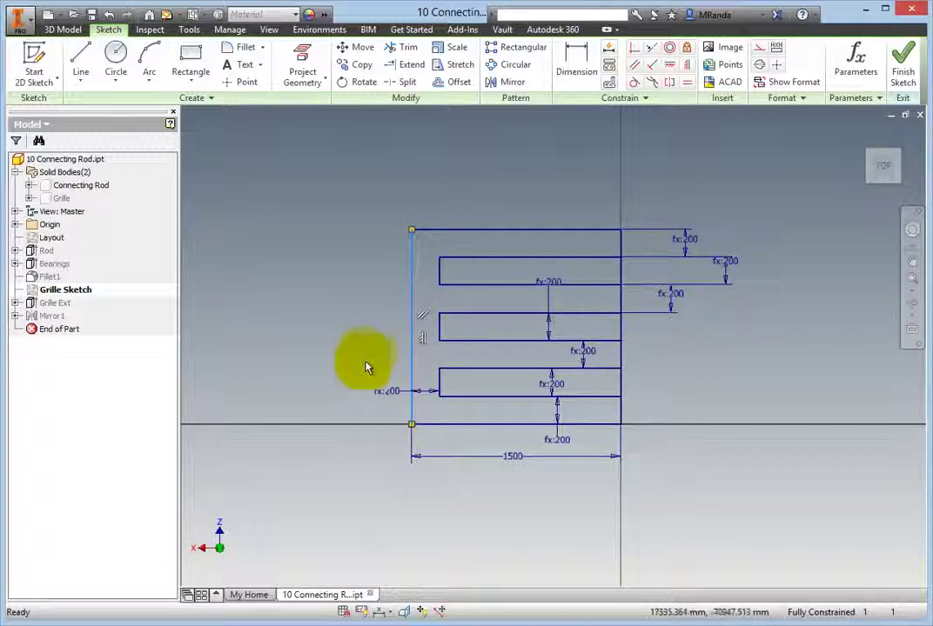
pyautogui.click(439, 612)
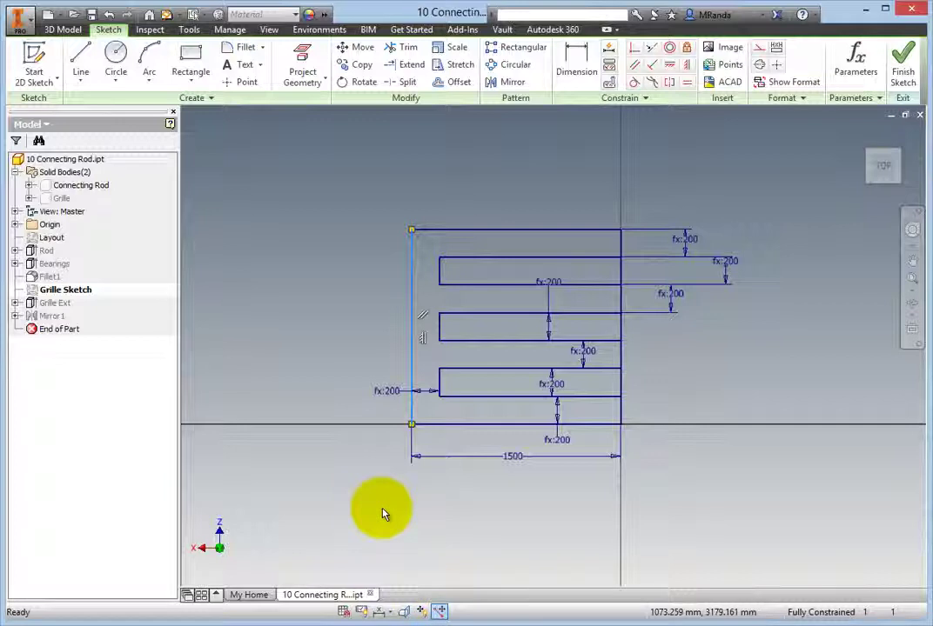
# Dimension the angle between the grille's bottom and left edges as 75°, accepting the over-constraint warning.
pyautogui.click(477, 425)
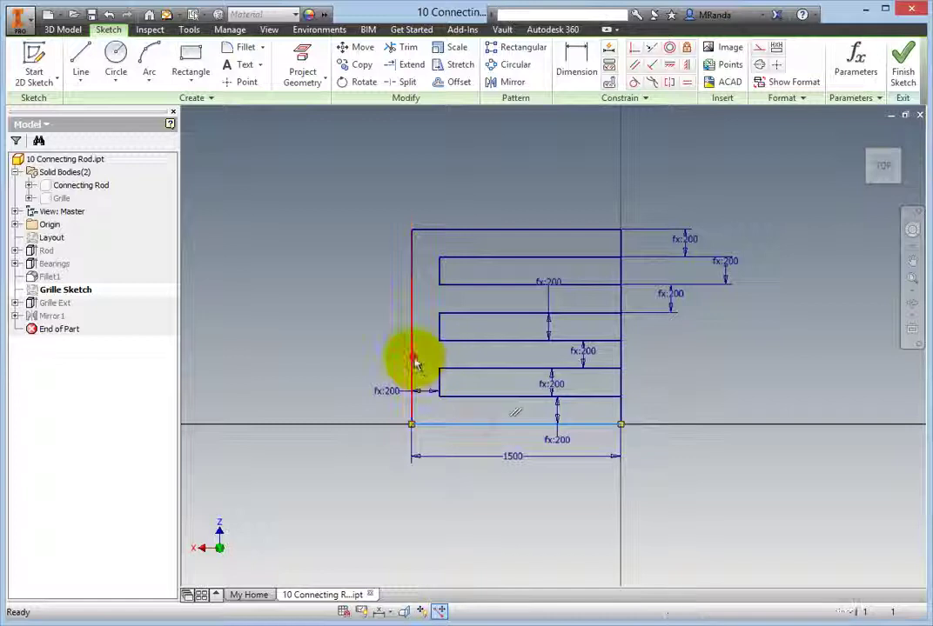
pyautogui.click(414, 358)
pyautogui.click(566, 54)
pyautogui.click(486, 426)
pyautogui.click(412, 348)
pyautogui.click(426, 365)
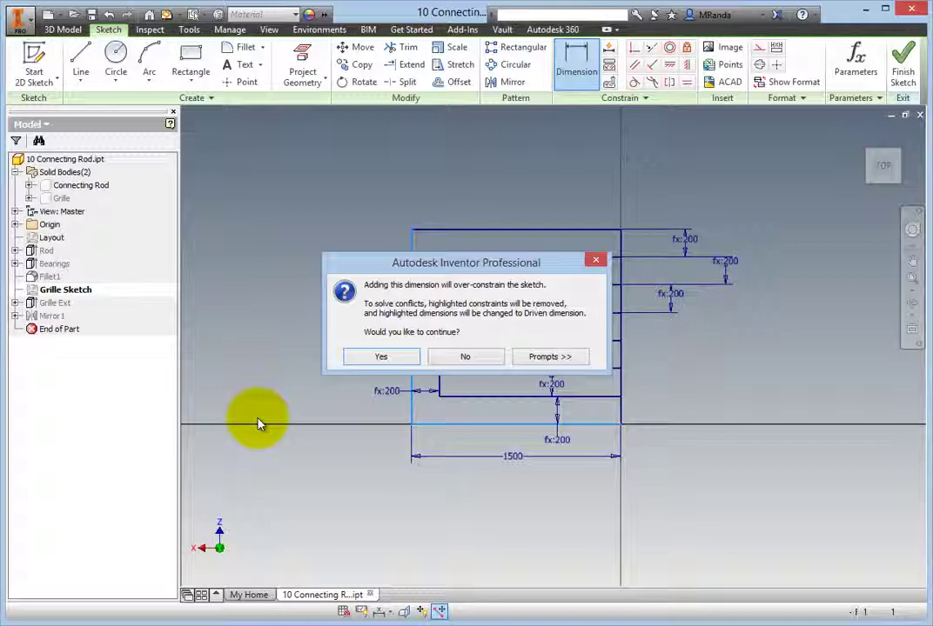
pyautogui.click(393, 361)
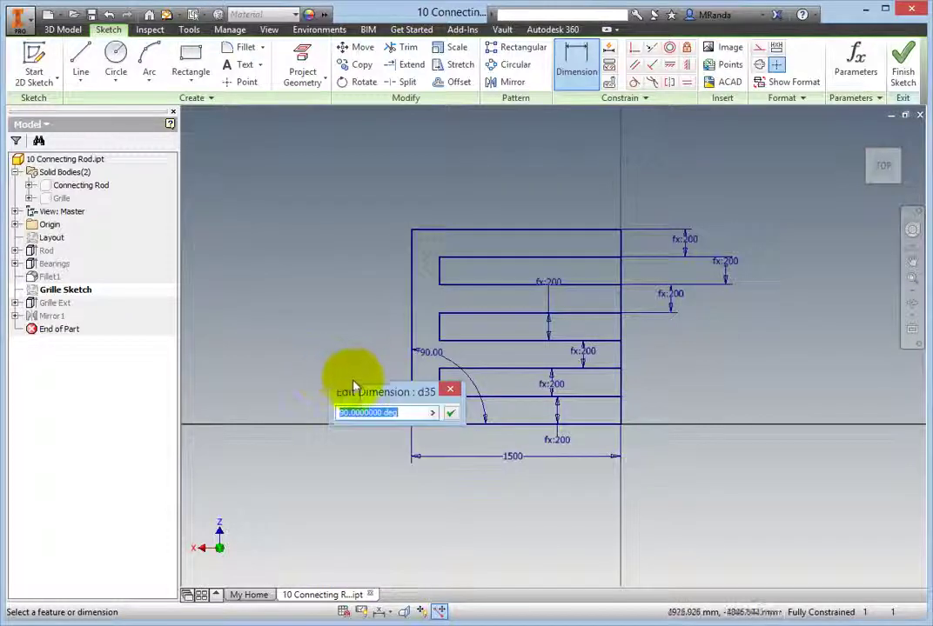
pyautogui.moveTo(352, 390); pyautogui.dragTo(267, 356)
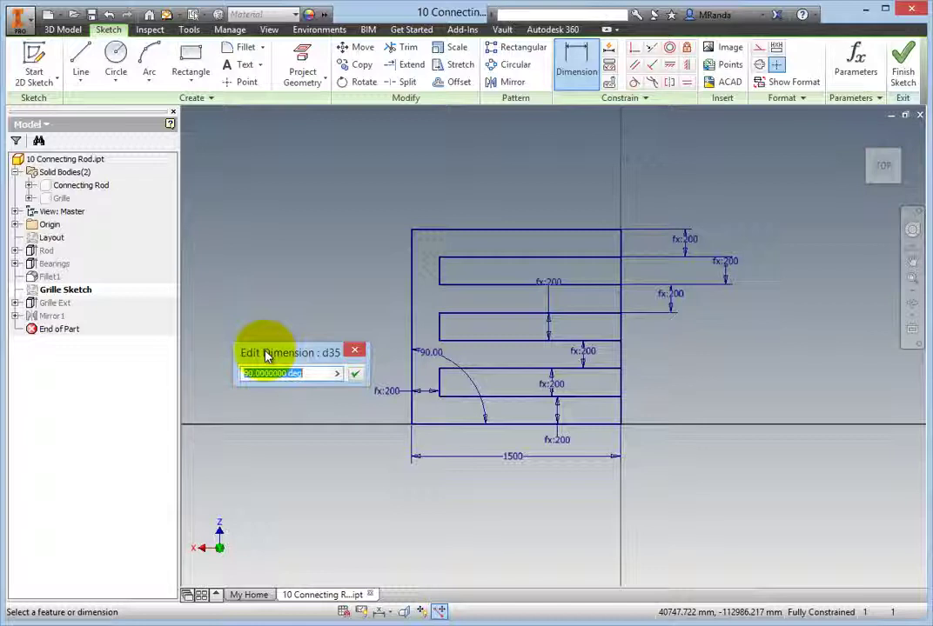
pyautogui.write('75')
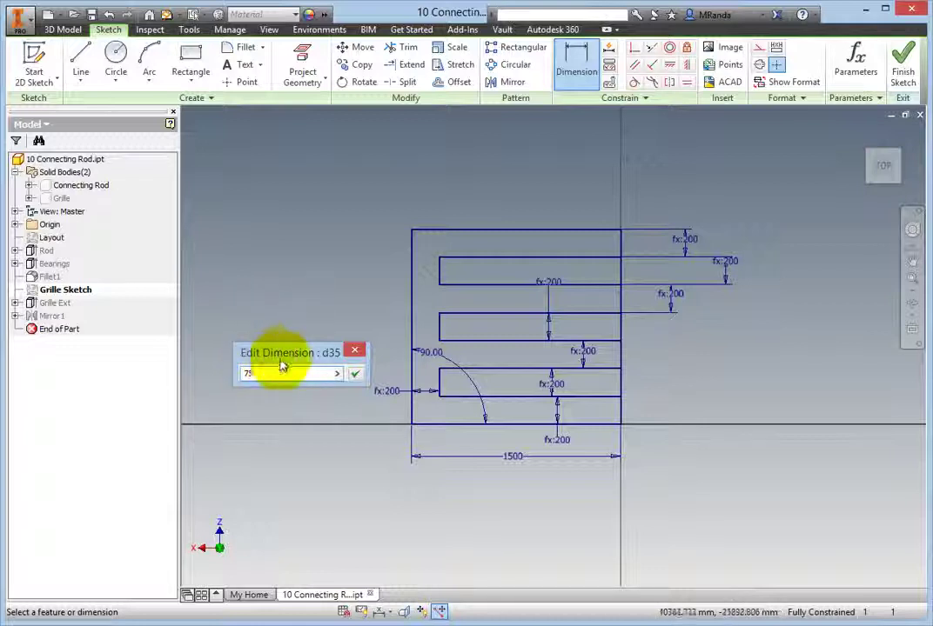
pyautogui.click(355, 374)
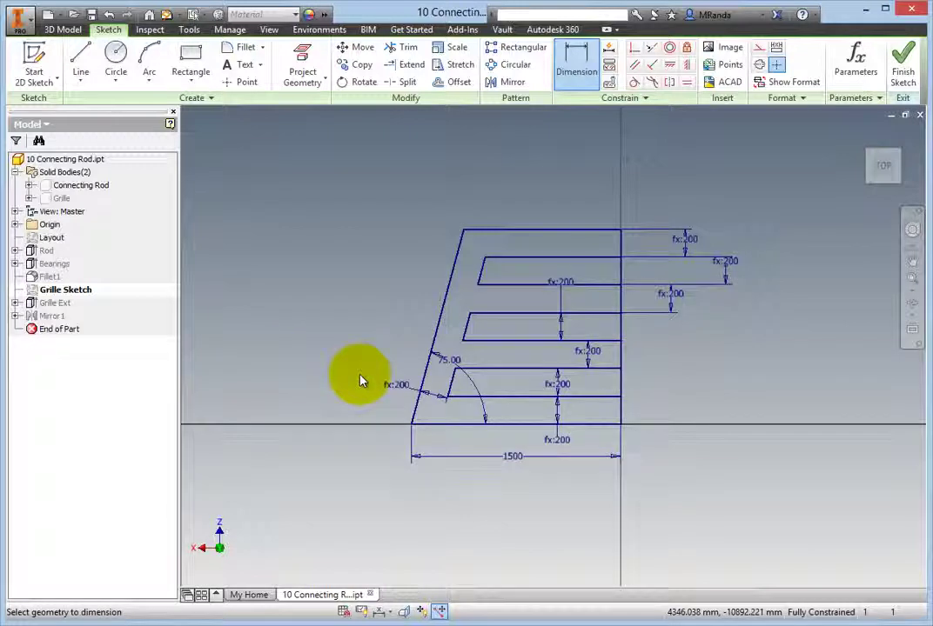
pyautogui.rightClick(324, 326)
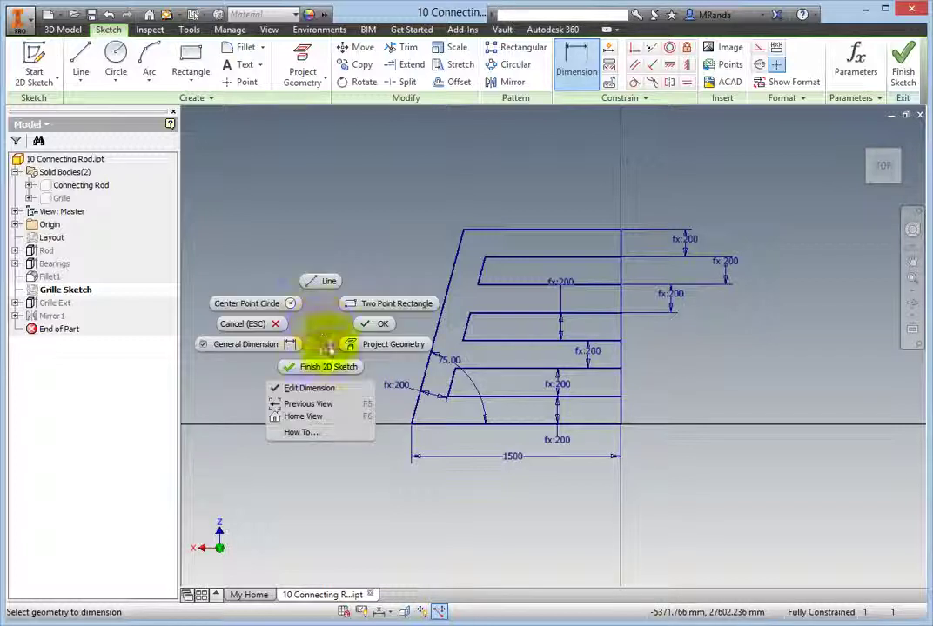
# Finish the 2D grille sketch to return to the 3D model.
pyautogui.click(330, 366)
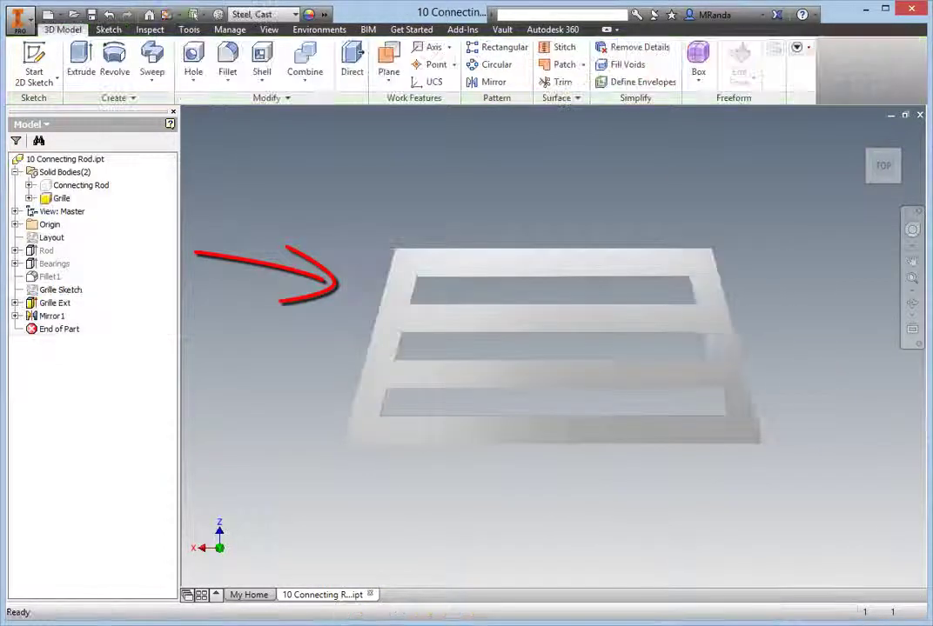